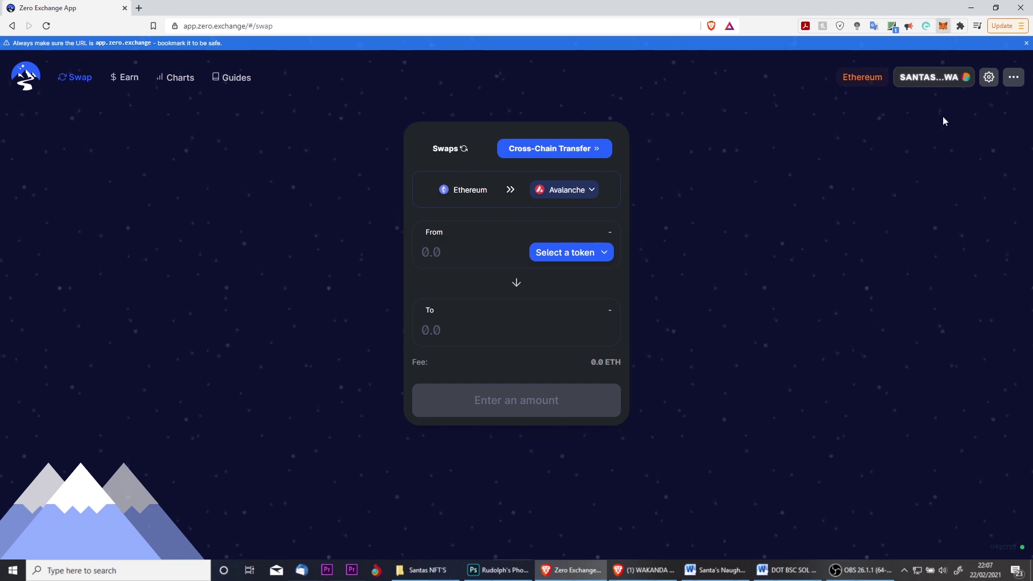
Open MetaMask and list its networks, with Ethereum Mainnet shown as current
{"action": "left_click", "coordinate": [667, 229]}
{"action": "key", "text": "alt+shift+m"}
{"action": "left_click", "coordinate": [871, 52]}
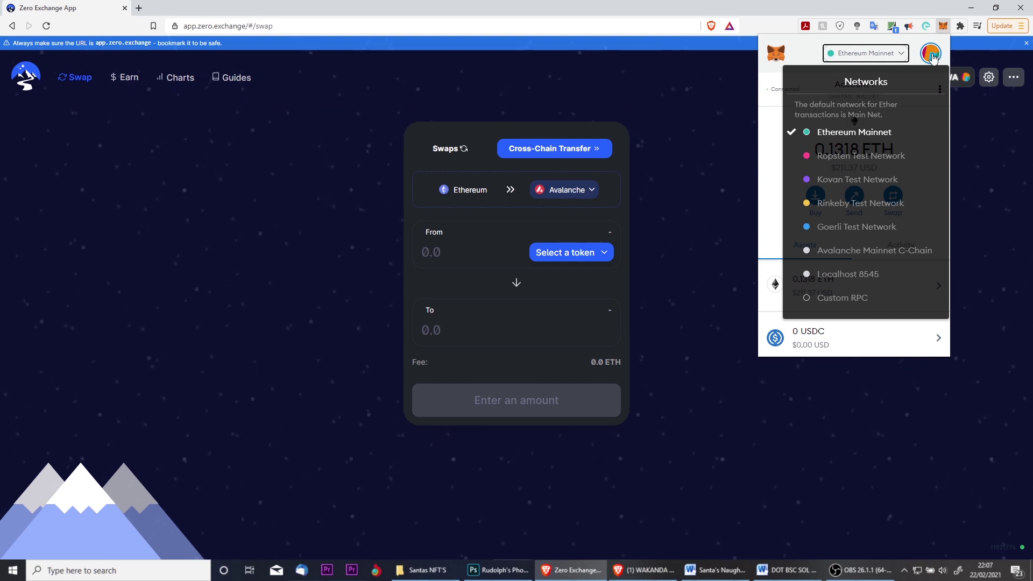
Reset MetaMask Account 1 under Settings > Advanced to clear its transaction history
{"action": "left_click", "coordinate": [931, 54]}
{"action": "left_click", "coordinate": [931, 54]}
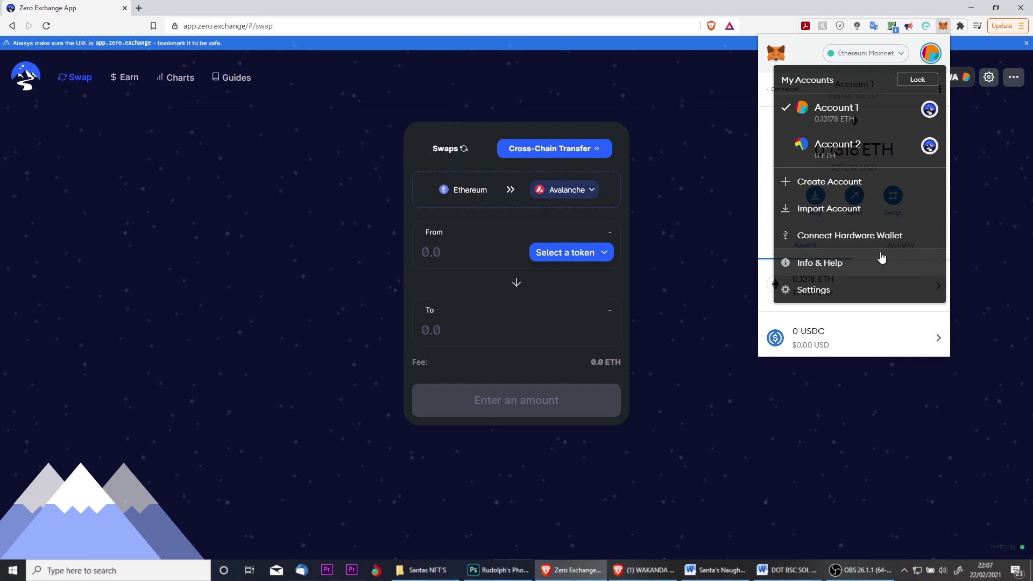
{"action": "left_click", "coordinate": [837, 289]}
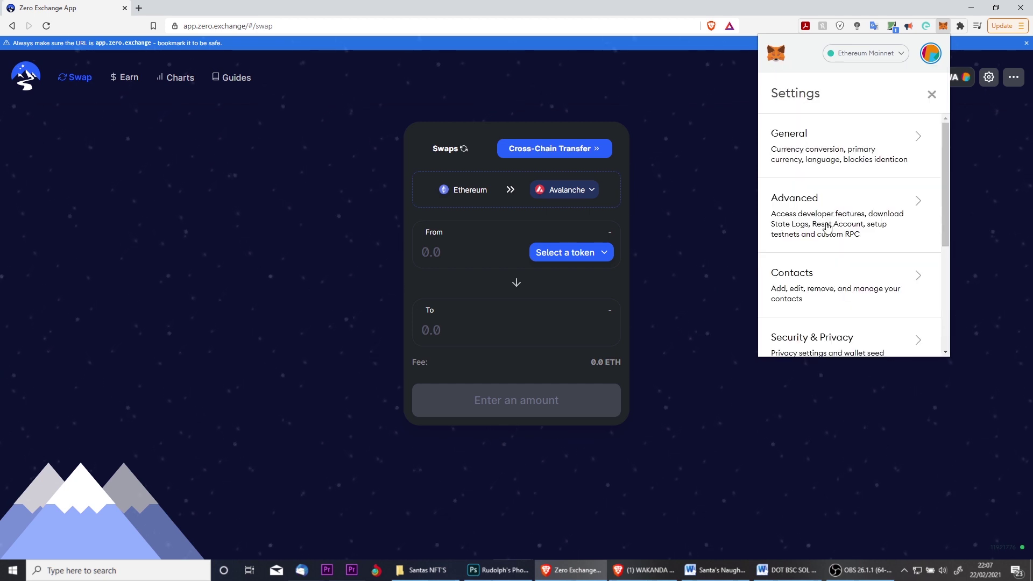
{"action": "left_click", "coordinate": [841, 229]}
{"action": "scroll", "coordinate": [850, 235], "scroll_direction": "down", "scroll_amount": 3}
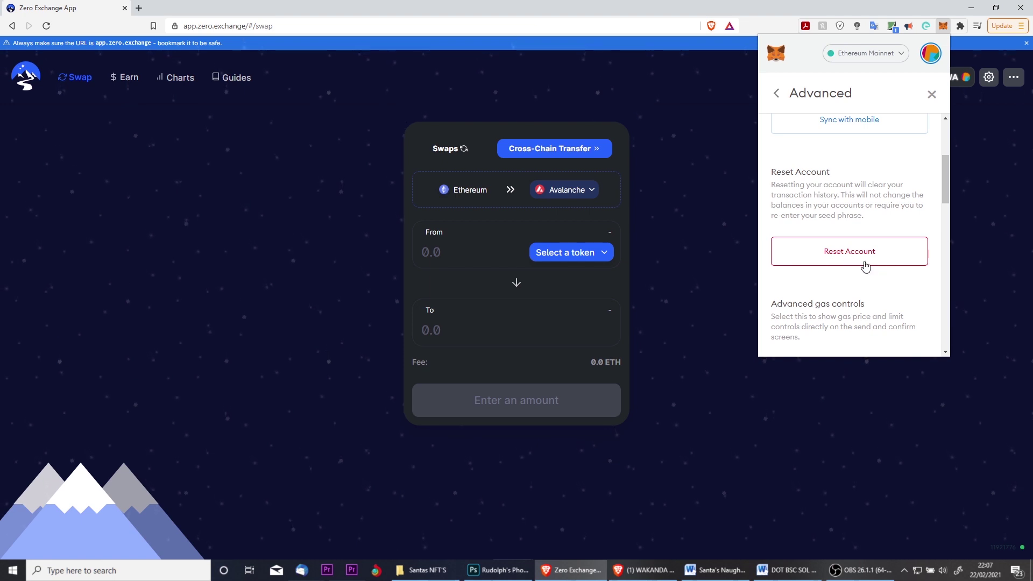
{"action": "left_click", "coordinate": [906, 258]}
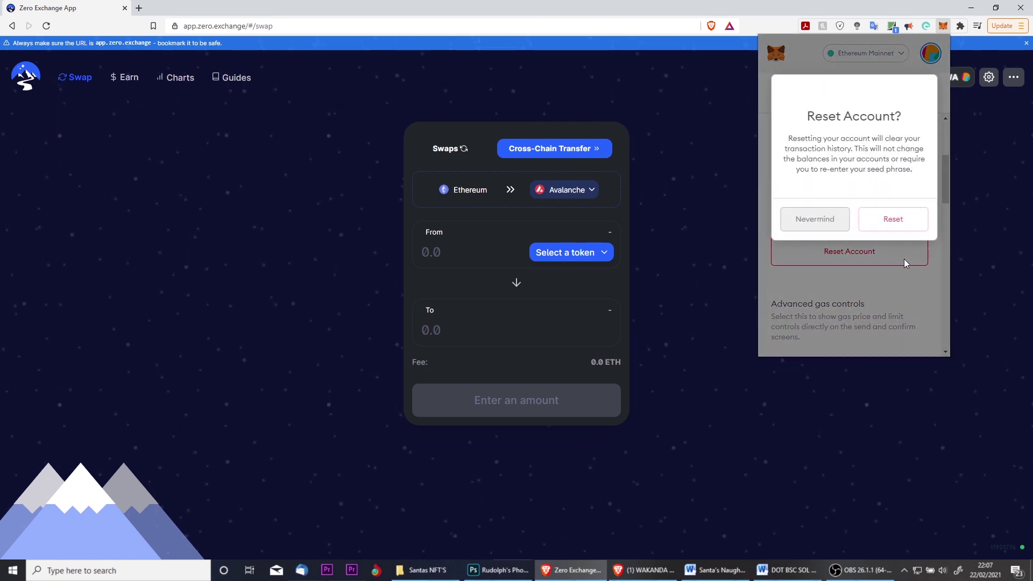
{"action": "left_click", "coordinate": [918, 226]}
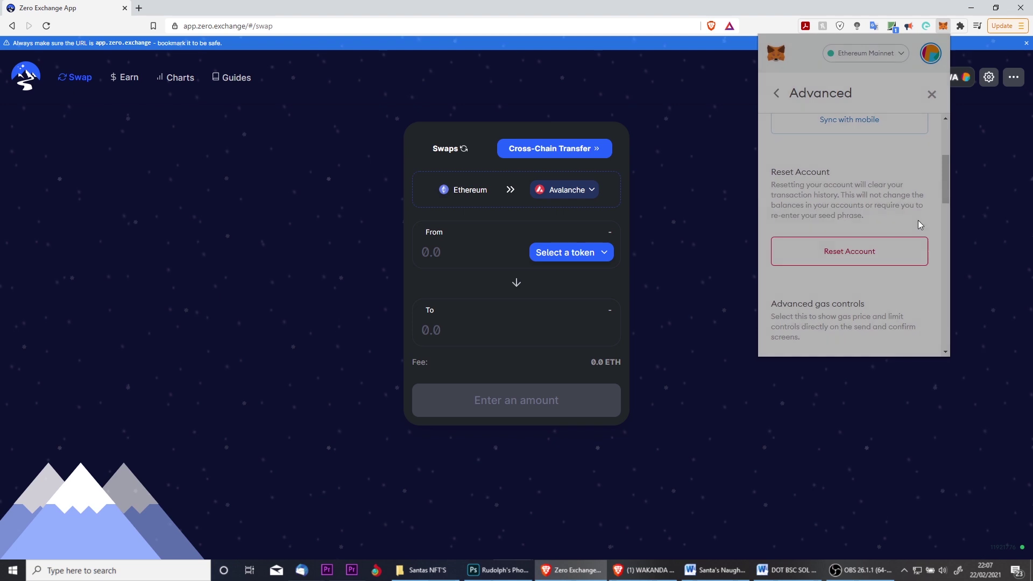
{"action": "left_click", "coordinate": [932, 94]}
{"action": "left_click", "coordinate": [966, 159]}
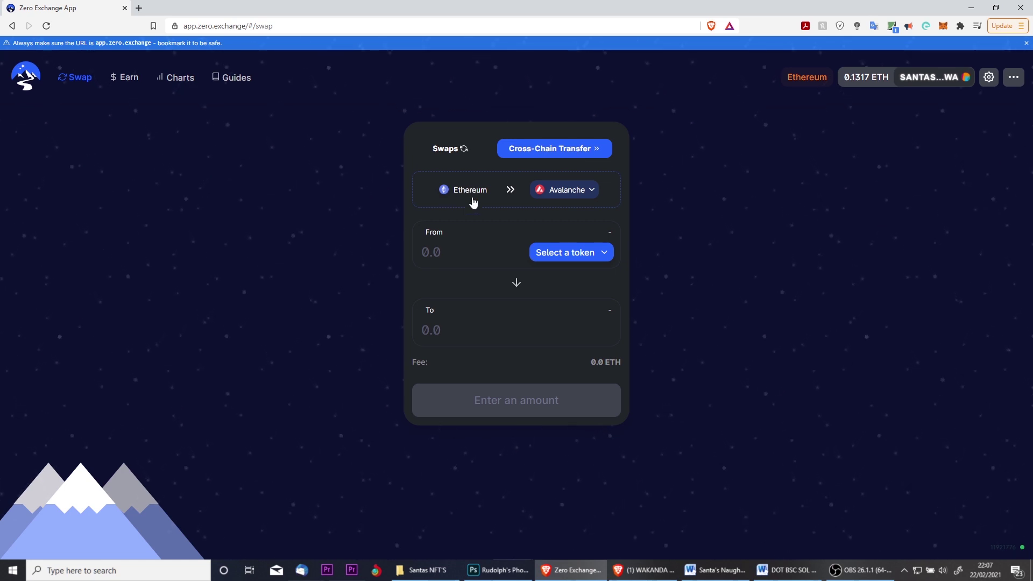
Keep Avalanche as the destination chain and list the tokens, showing 7,000 ZERO held
{"action": "left_click", "coordinate": [571, 191]}
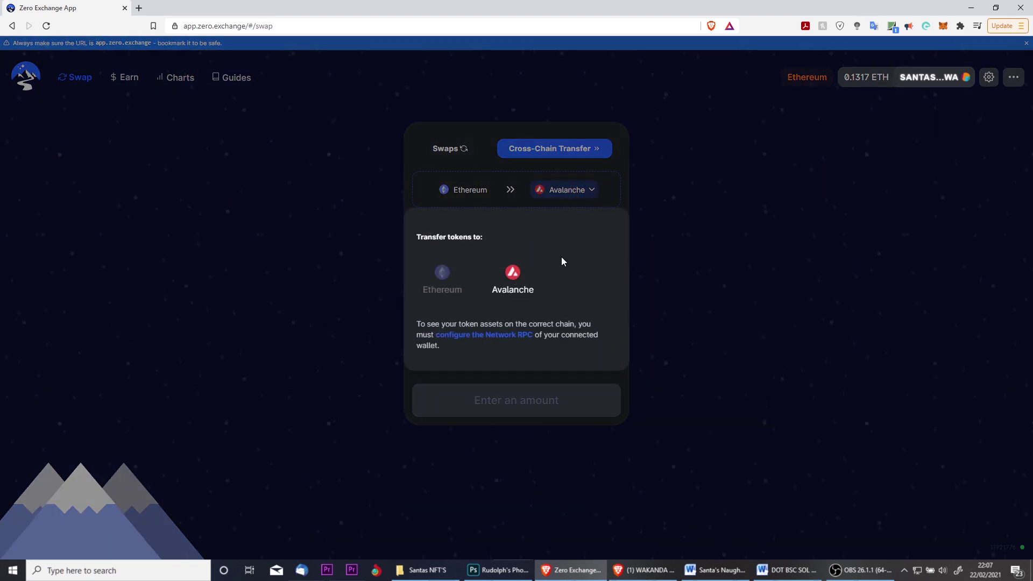
{"action": "left_click", "coordinate": [486, 168]}
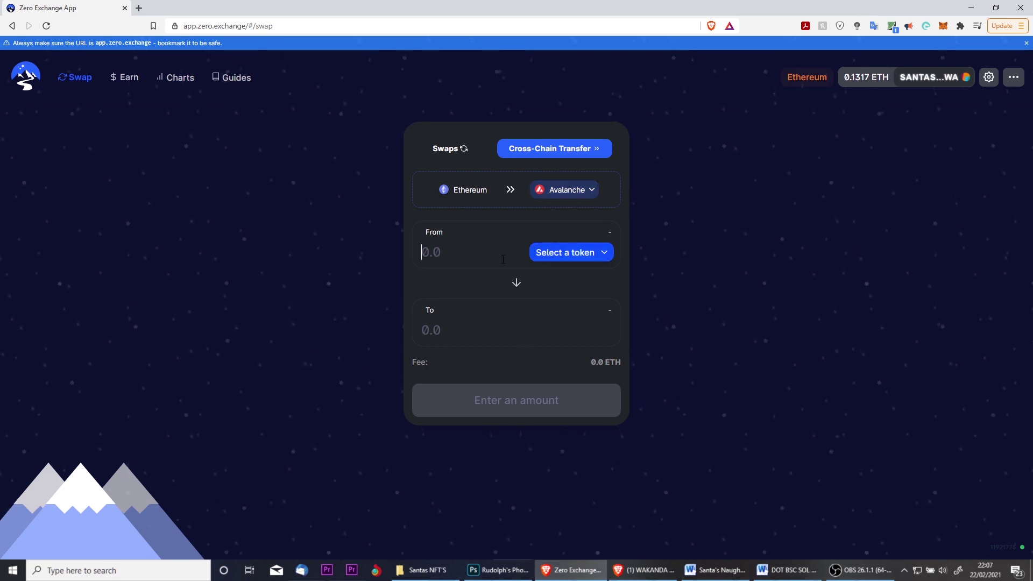
{"action": "left_click", "coordinate": [561, 256]}
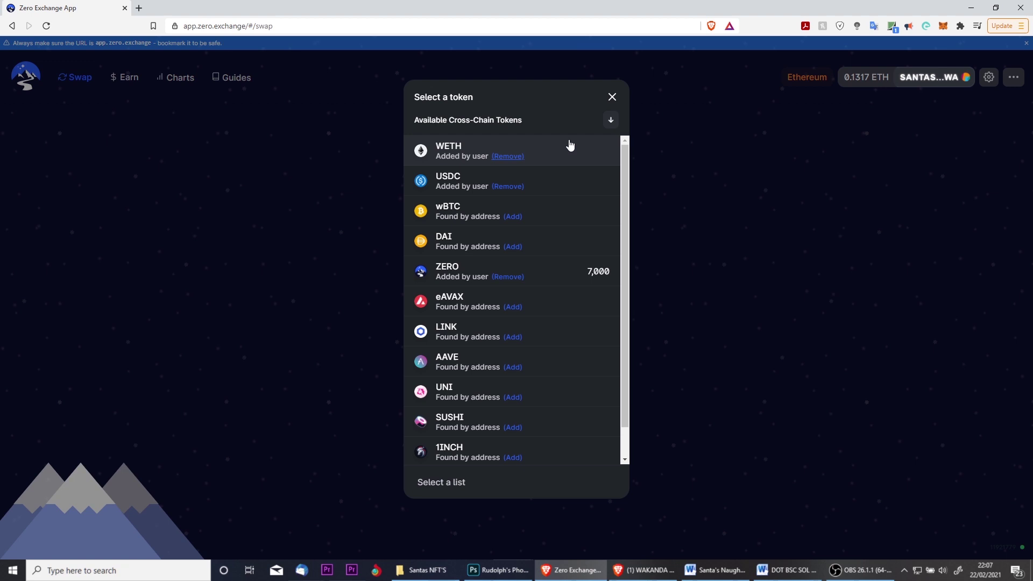
On the Swaps tab, set up a 0.1 ETH to WETH wrap
{"action": "left_click", "coordinate": [612, 98]}
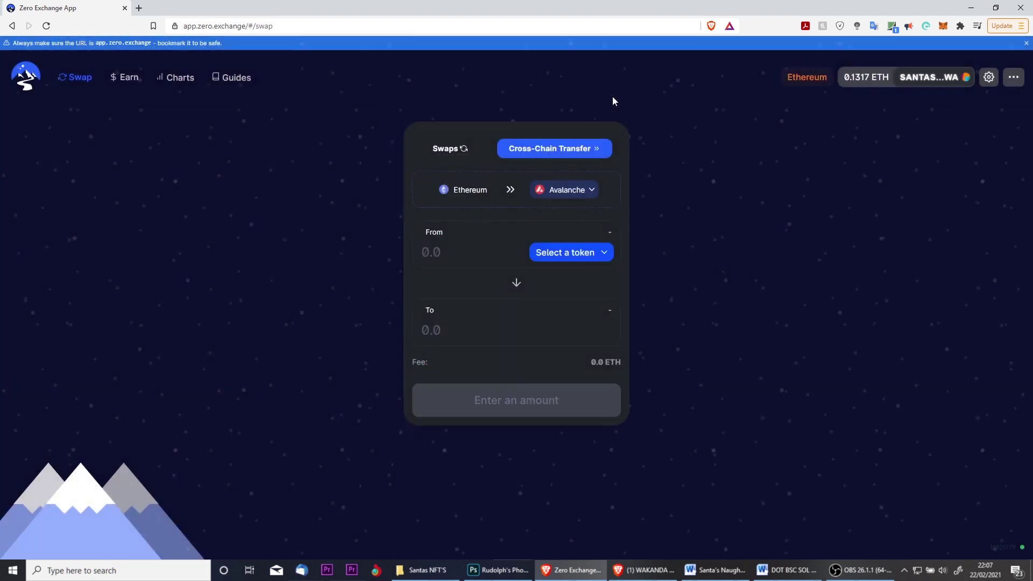
{"action": "left_click", "coordinate": [455, 152]}
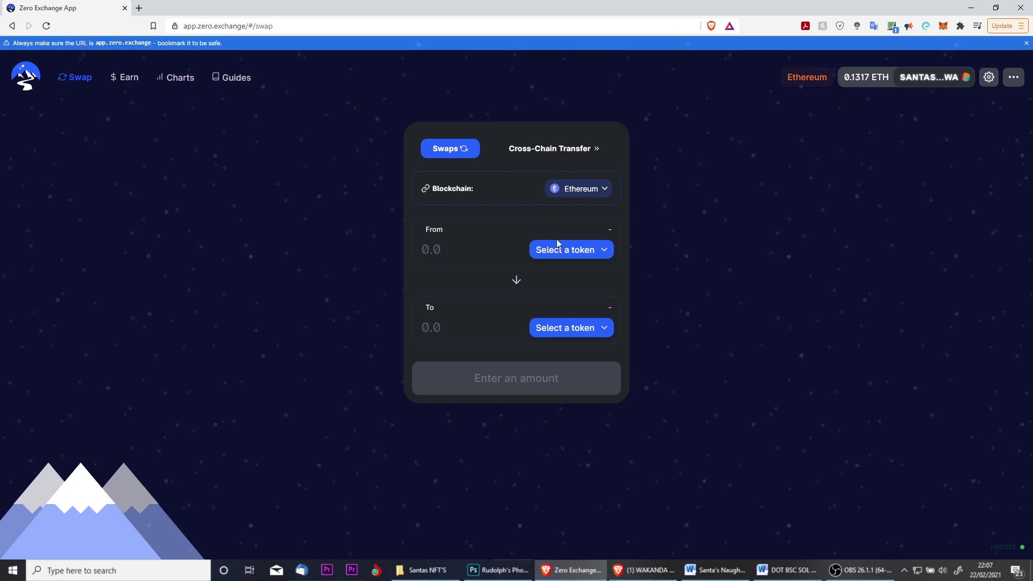
{"action": "left_click", "coordinate": [573, 251]}
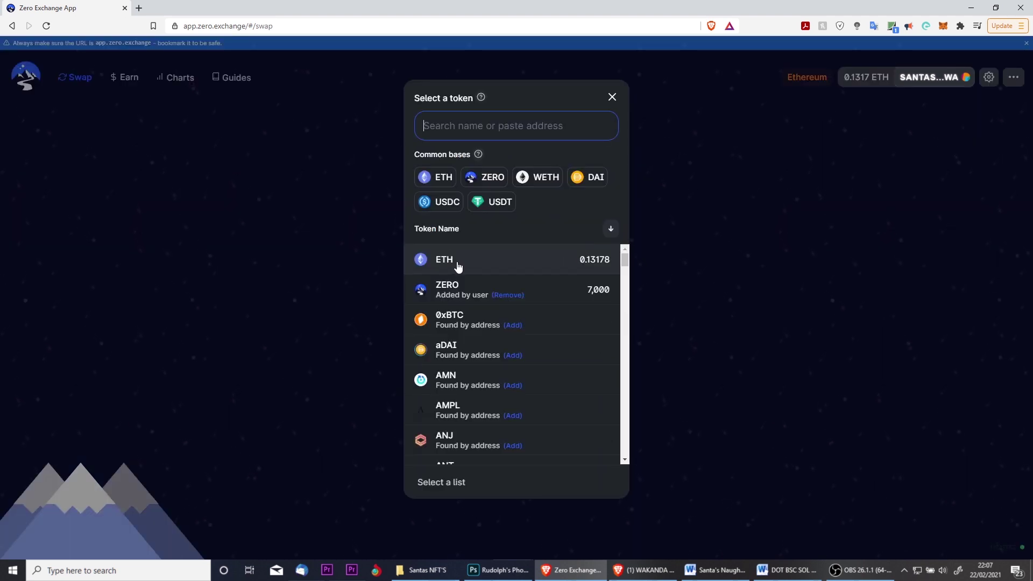
{"action": "left_click", "coordinate": [491, 258]}
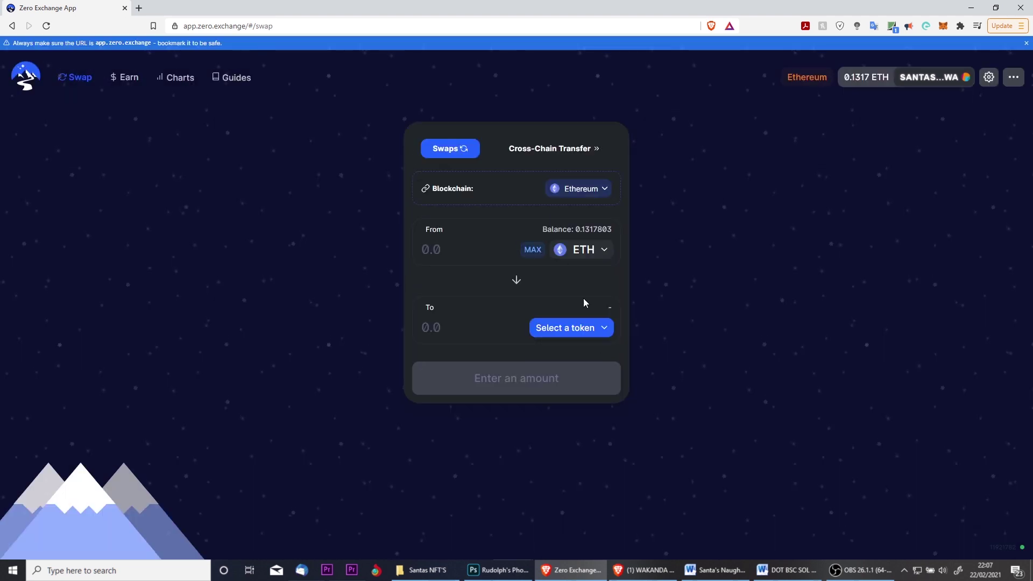
{"action": "left_click", "coordinate": [583, 328]}
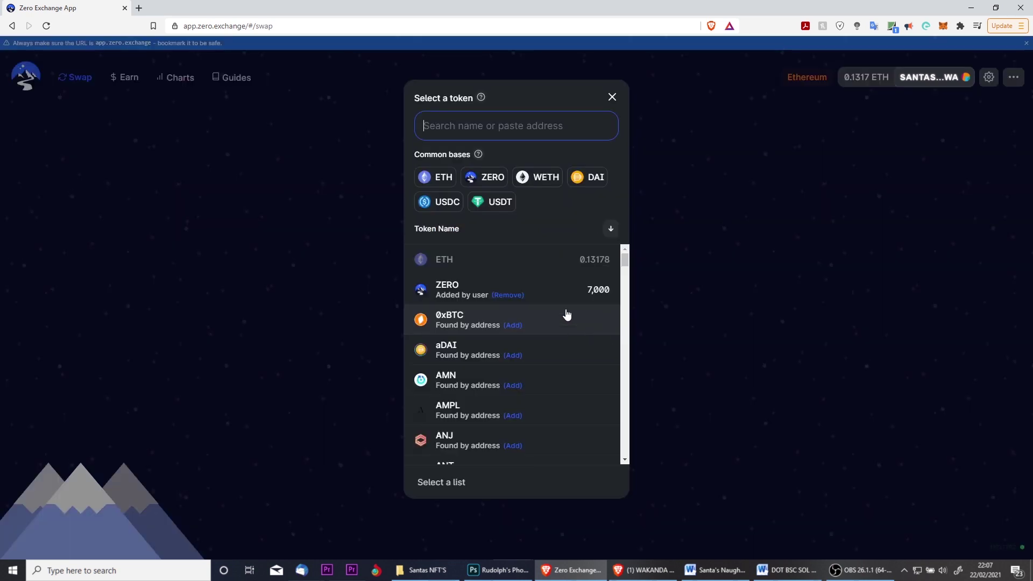
{"action": "left_click", "coordinate": [544, 186]}
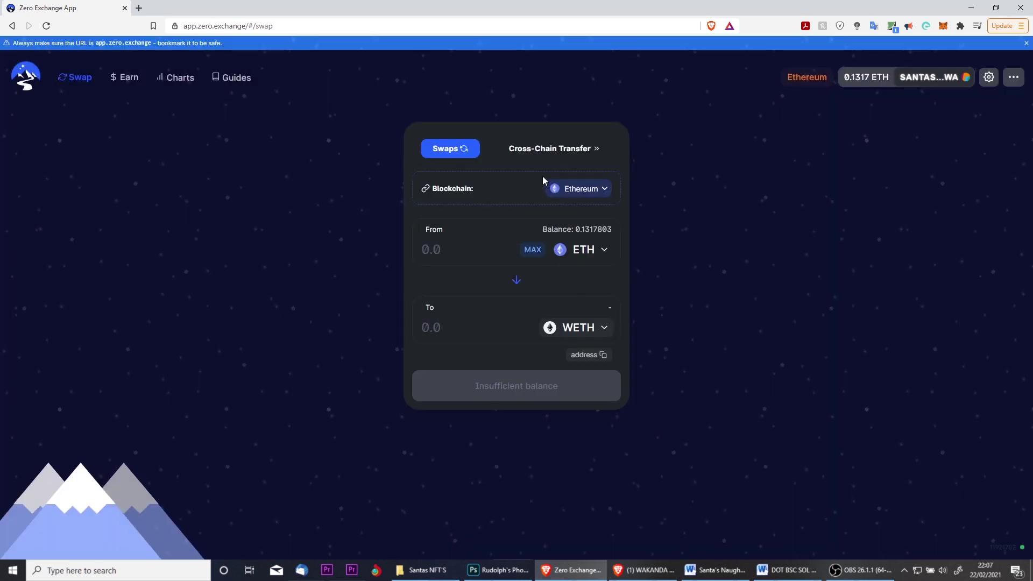
{"action": "left_click", "coordinate": [473, 257]}
{"action": "type", "text": "0.1"}
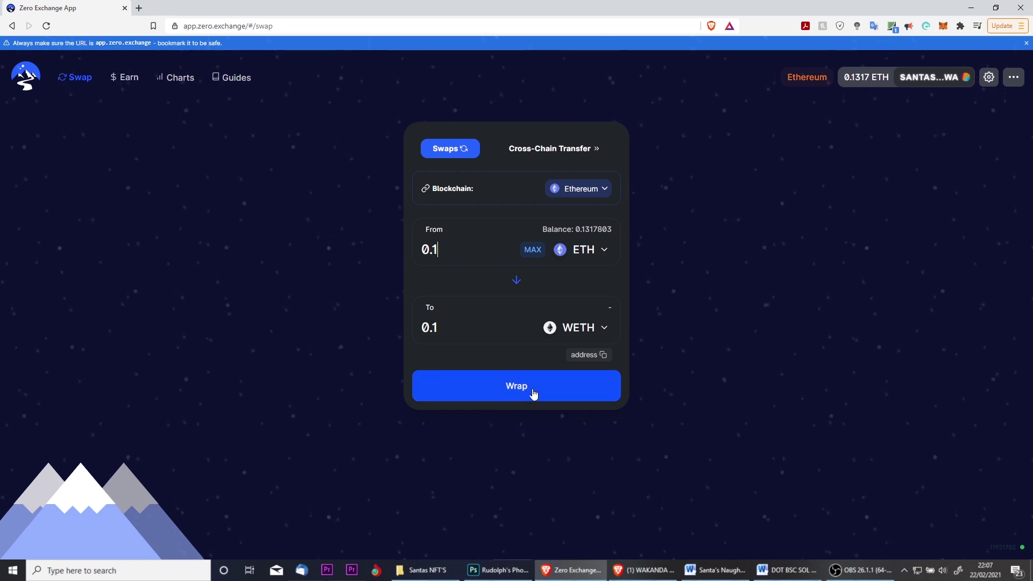
Submit the 0.1 ETH wrap and reject the deposit request in MetaMask
{"action": "left_click", "coordinate": [572, 387]}
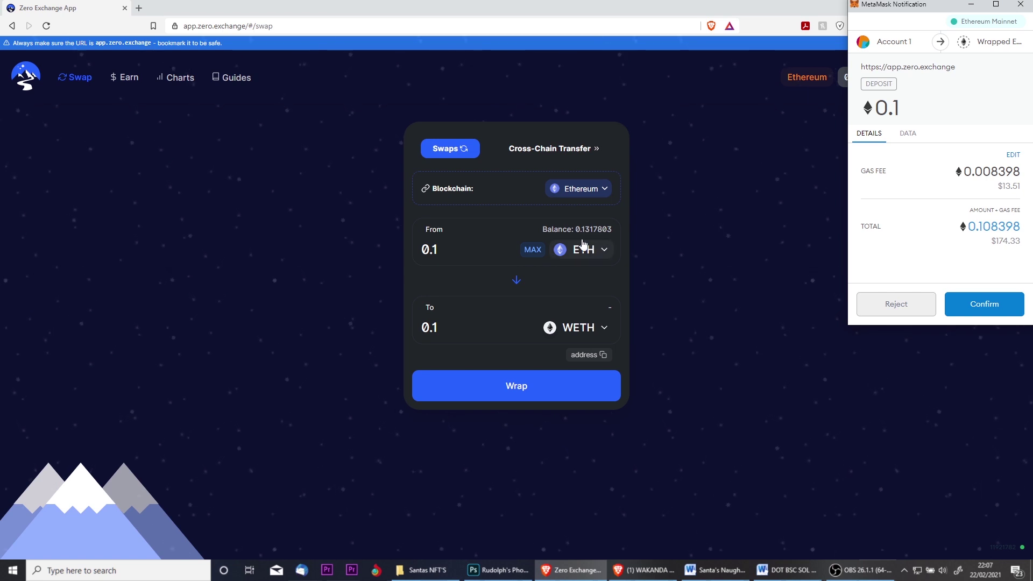
{"action": "left_click", "coordinate": [765, 318]}
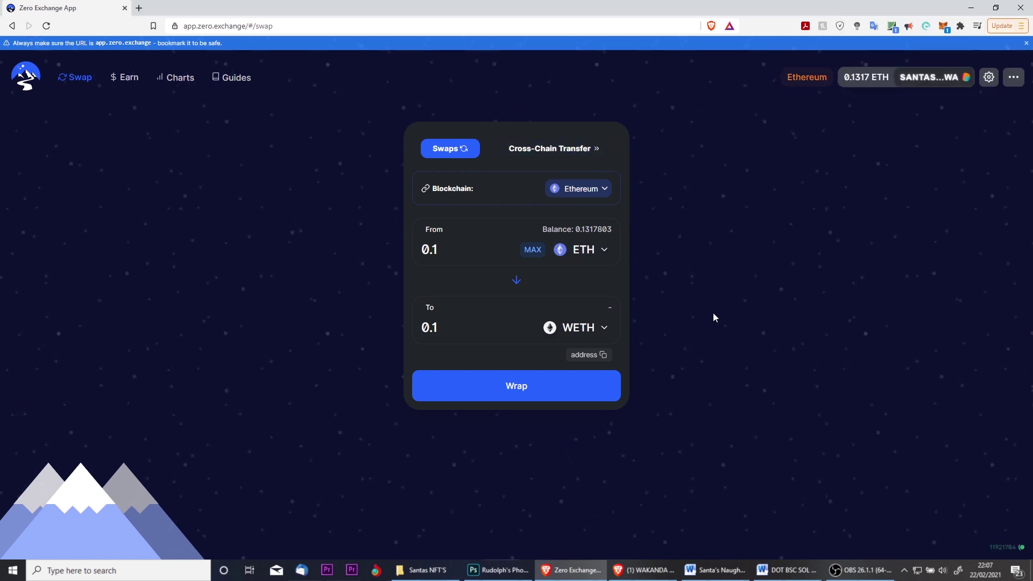
{"action": "left_click", "coordinate": [945, 28]}
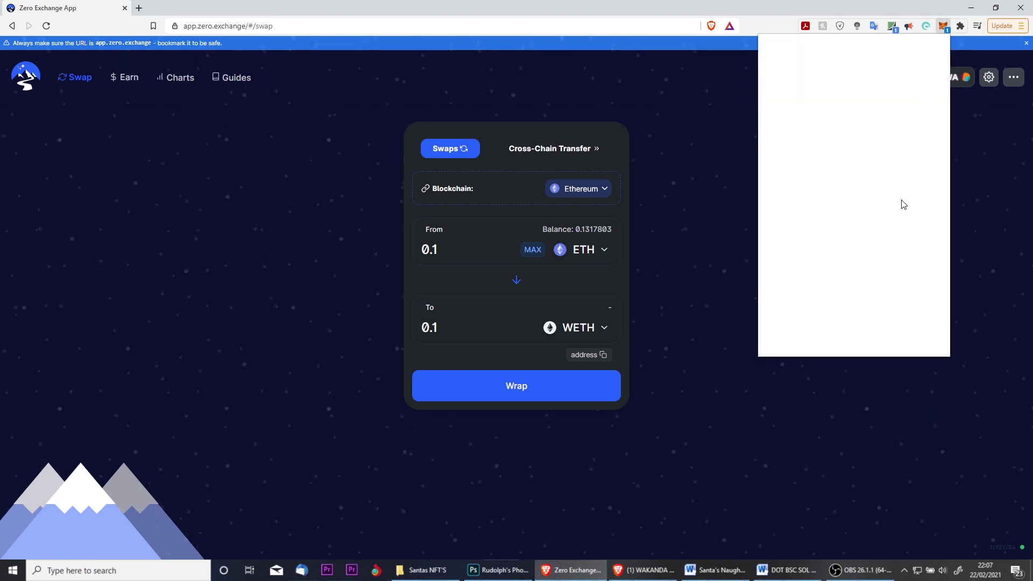
{"action": "left_click", "coordinate": [829, 340]}
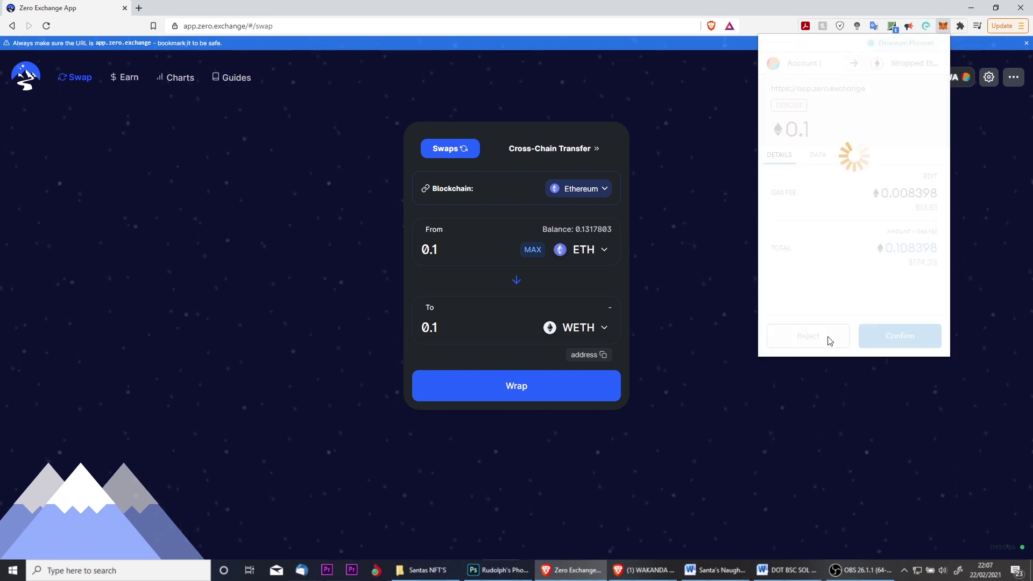
On the Cross-Chain Transfer tab, choose ZERO and fill in the full 7000 balance
{"action": "left_click", "coordinate": [591, 156]}
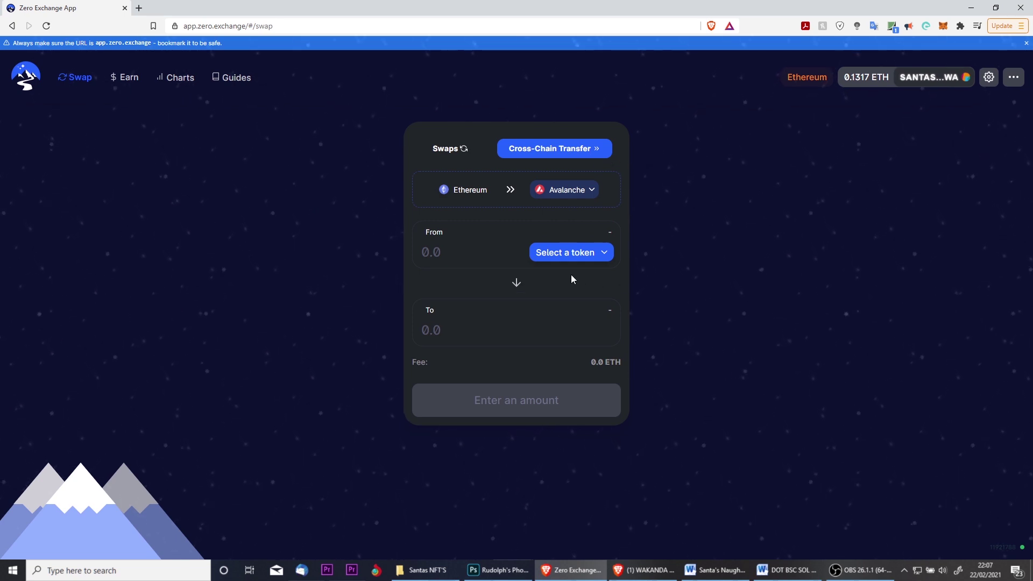
{"action": "left_click", "coordinate": [581, 253]}
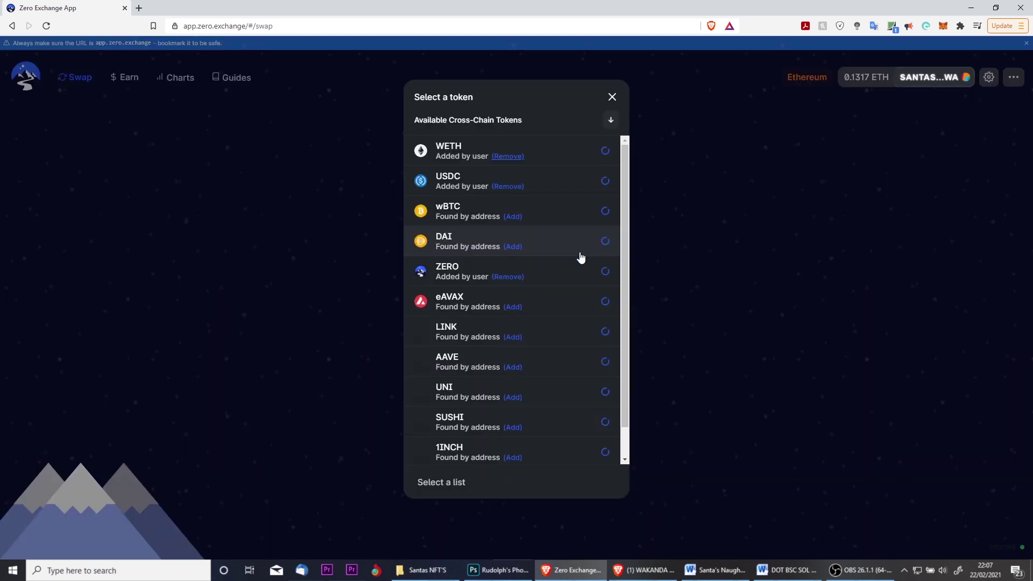
{"action": "left_click", "coordinate": [442, 272]}
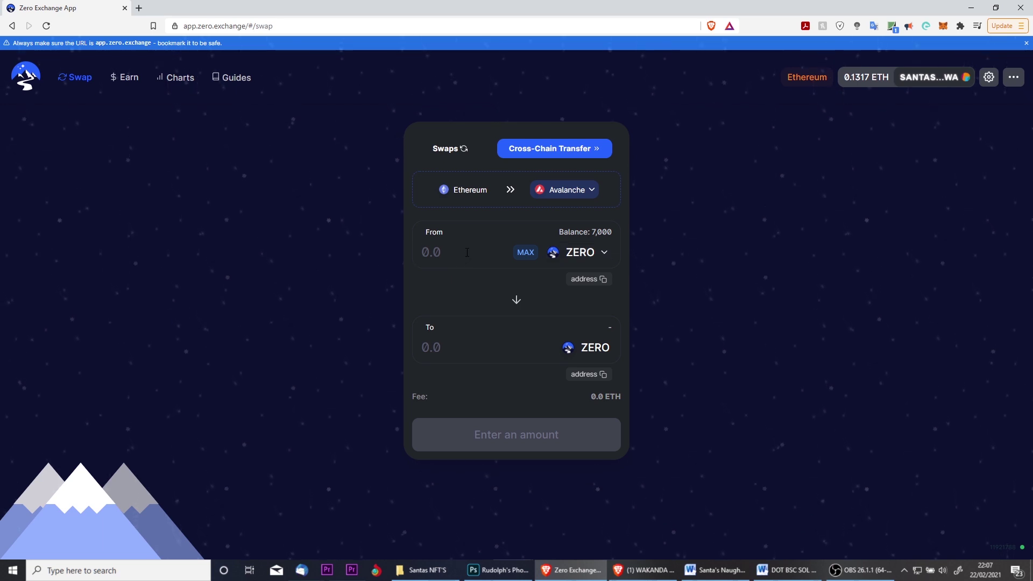
{"action": "left_click", "coordinate": [525, 253]}
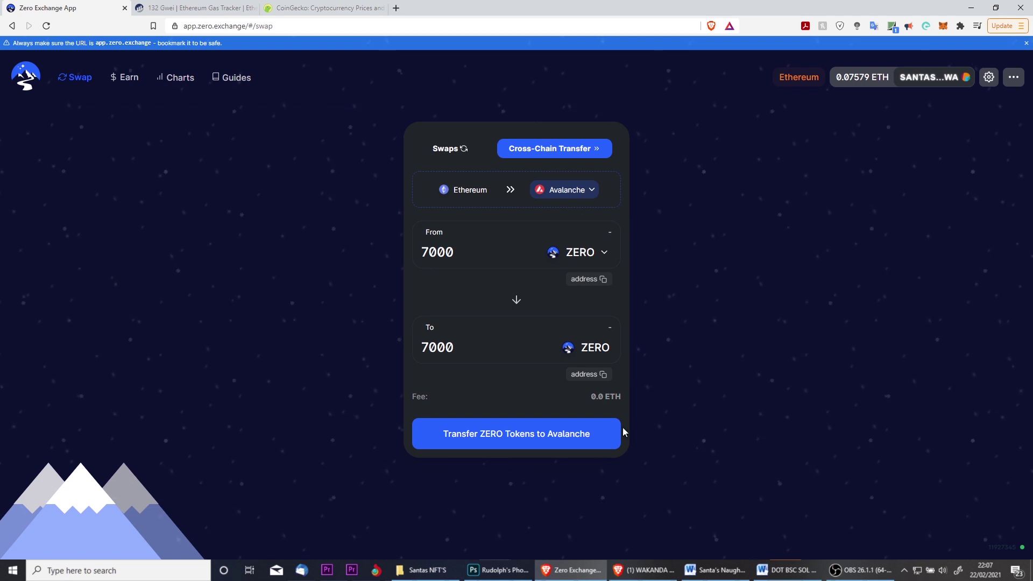
Approve the 7000 ZERO transfer and set the approval's fee to Fast ($18.67)
{"action": "left_click", "coordinate": [539, 445]}
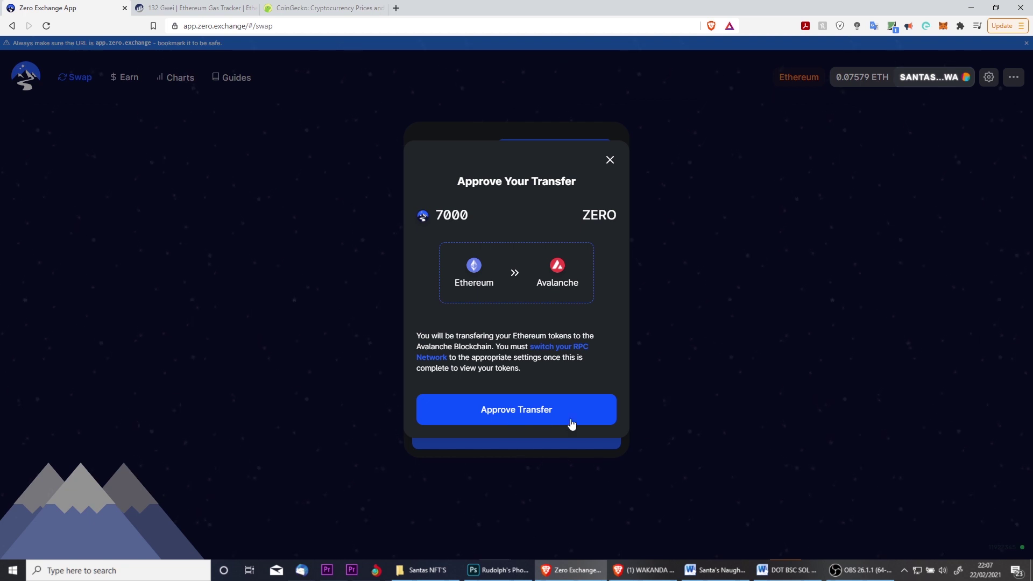
{"action": "left_click", "coordinate": [594, 412]}
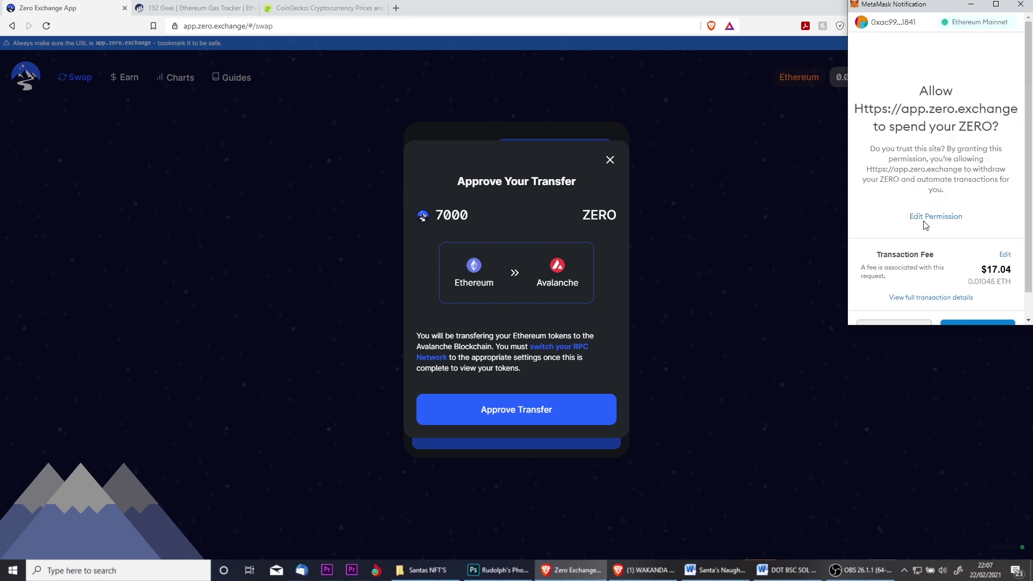
{"action": "scroll", "coordinate": [925, 225], "scroll_direction": "down", "scroll_amount": 1}
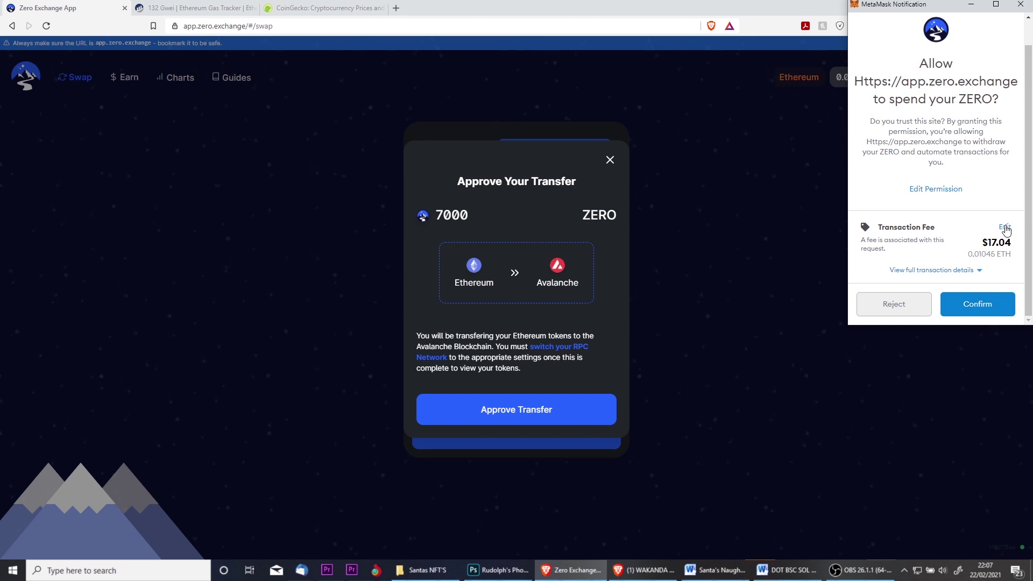
{"action": "left_click", "coordinate": [1005, 227]}
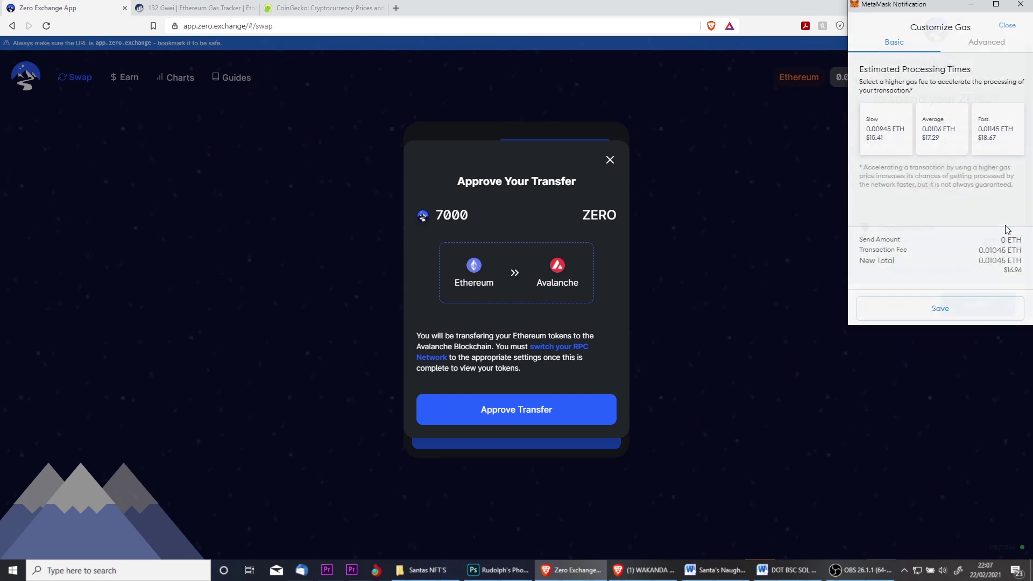
{"action": "left_click", "coordinate": [988, 139]}
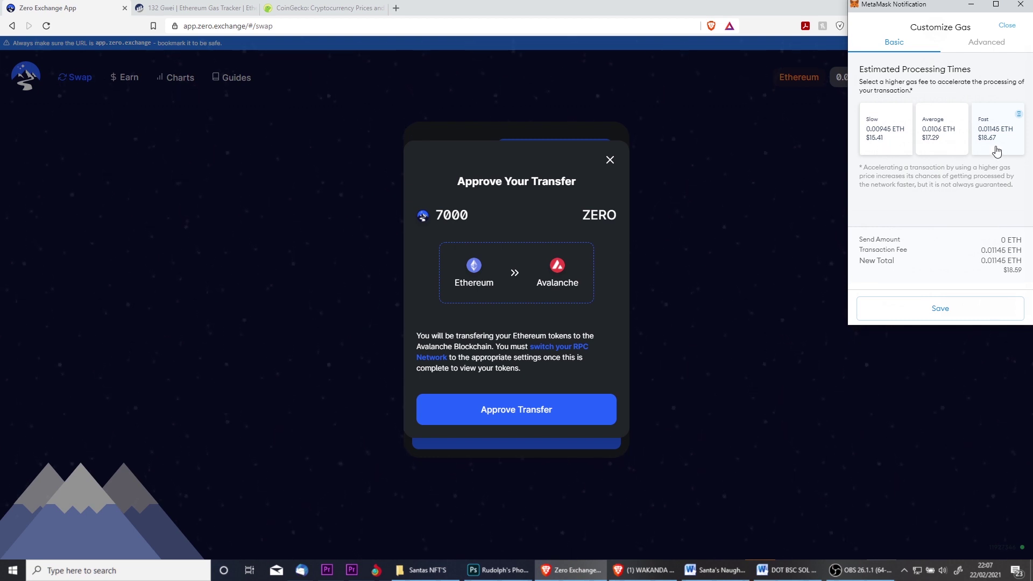
{"action": "left_click", "coordinate": [979, 307]}
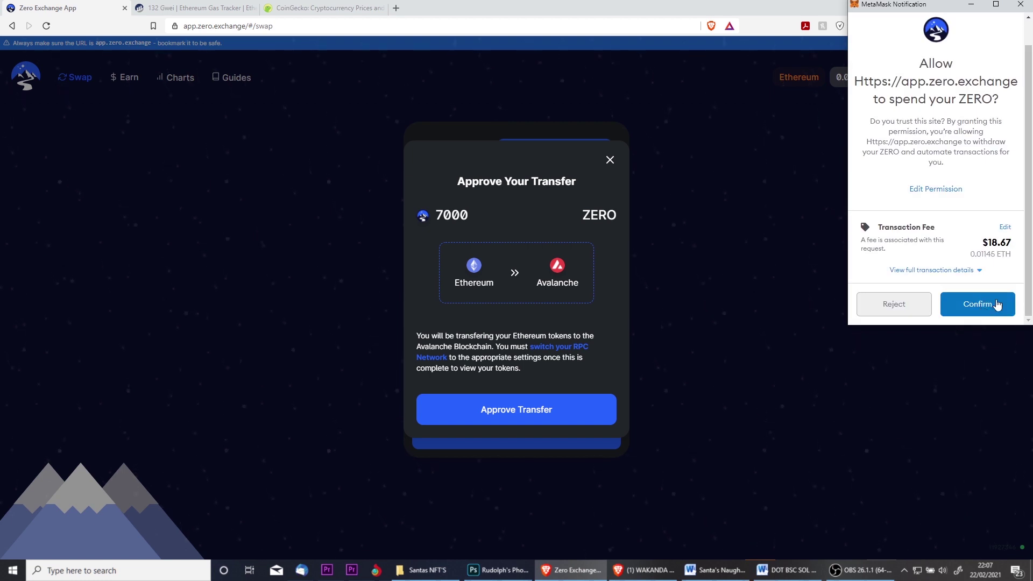
Confirm the ZERO approval, start the transfer, and show its advanced gas price and limit
{"action": "left_click", "coordinate": [997, 304]}
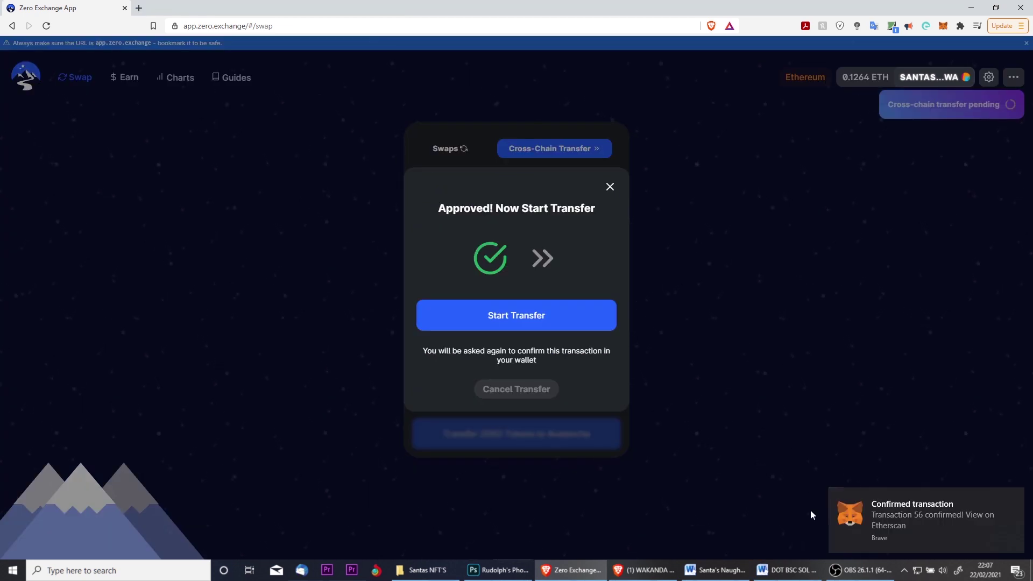
{"action": "left_click", "coordinate": [592, 315]}
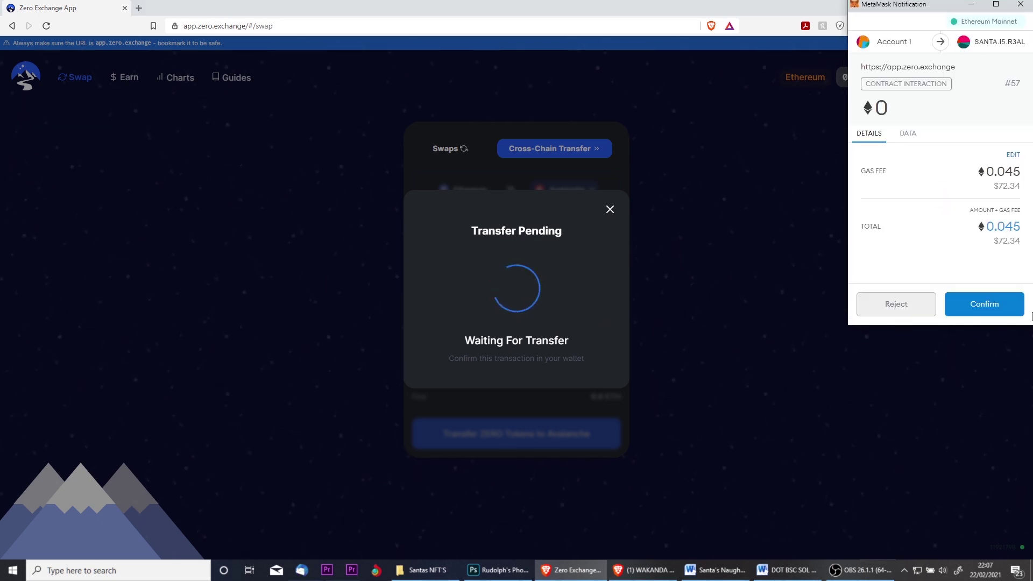
{"action": "left_click", "coordinate": [1013, 155]}
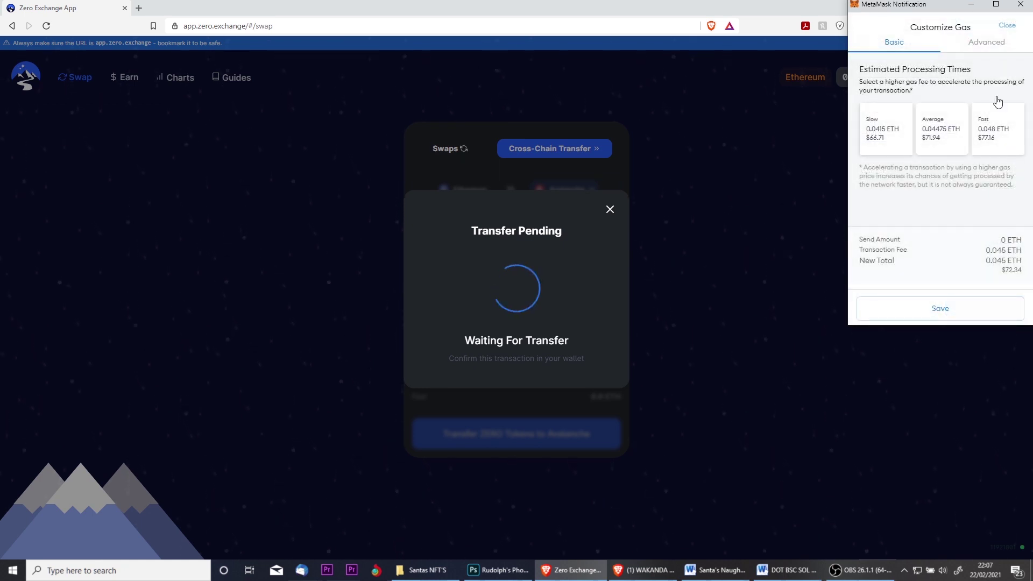
{"action": "left_click", "coordinate": [985, 45]}
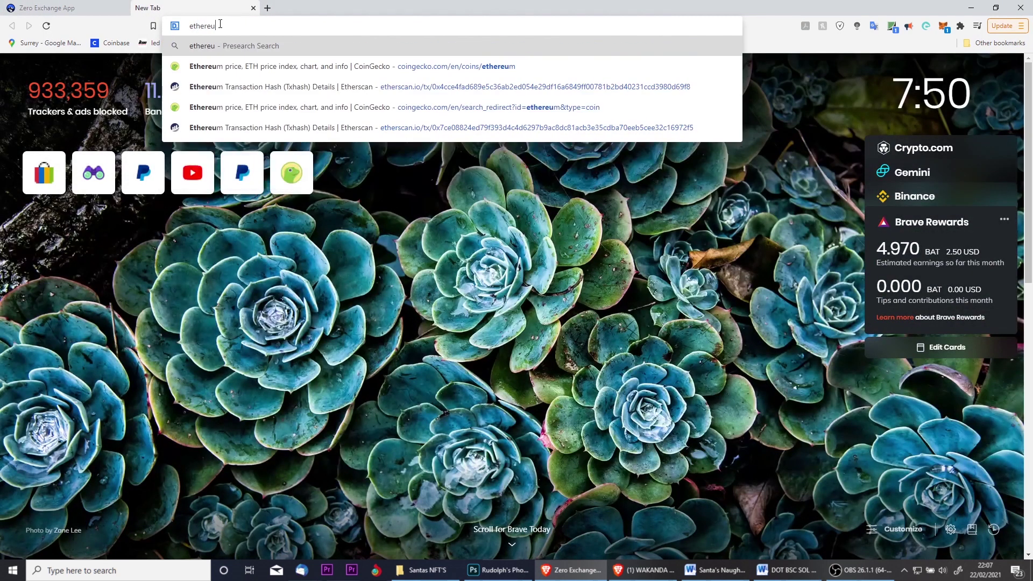
Search 'ethereum gas station' to check current gas prices (144 gwei average, 206 high)
{"action": "type", "text": " gas station"}
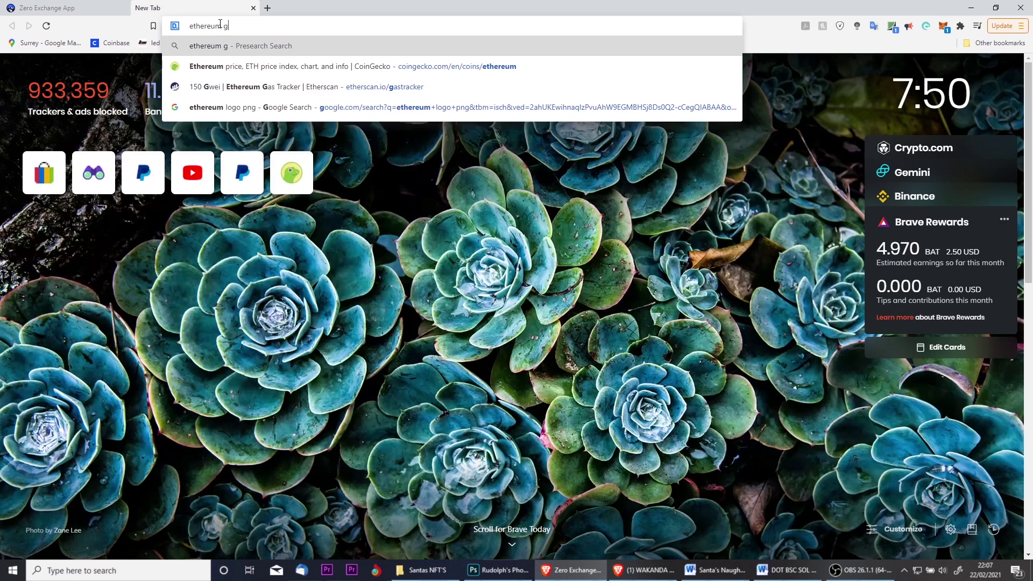
{"action": "key", "text": "Return"}
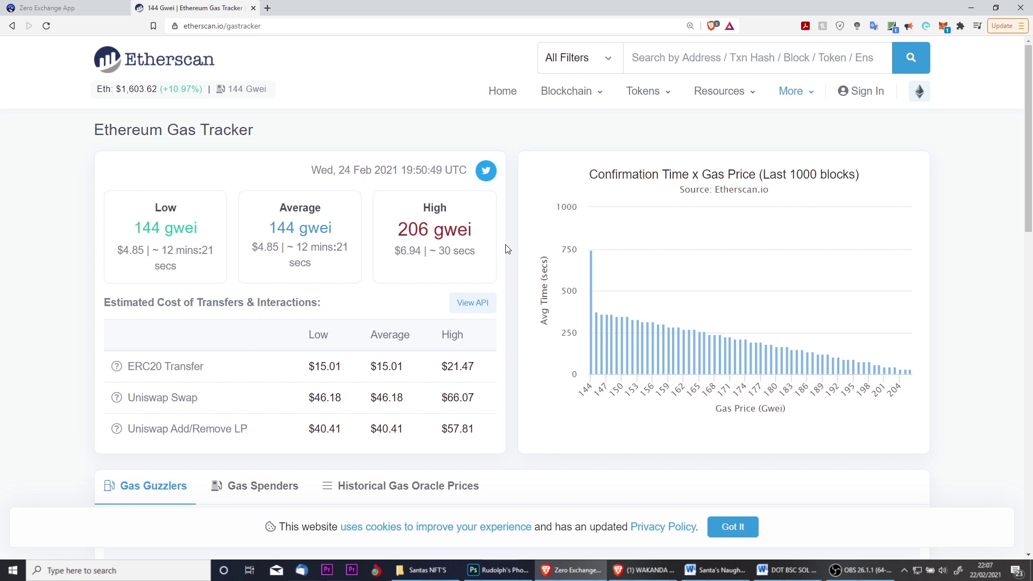
Set the pending transfer's gas price to 226 gwei and gas limit to 350000
{"action": "left_click", "coordinate": [77, 7]}
{"action": "left_click", "coordinate": [943, 25]}
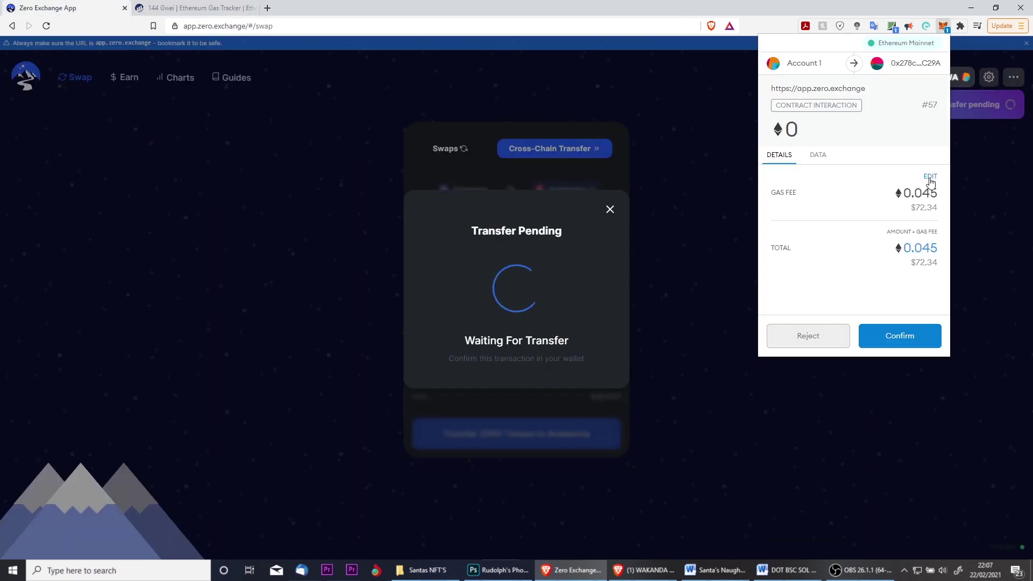
{"action": "left_click", "coordinate": [931, 180]}
{"action": "left_click", "coordinate": [917, 66]}
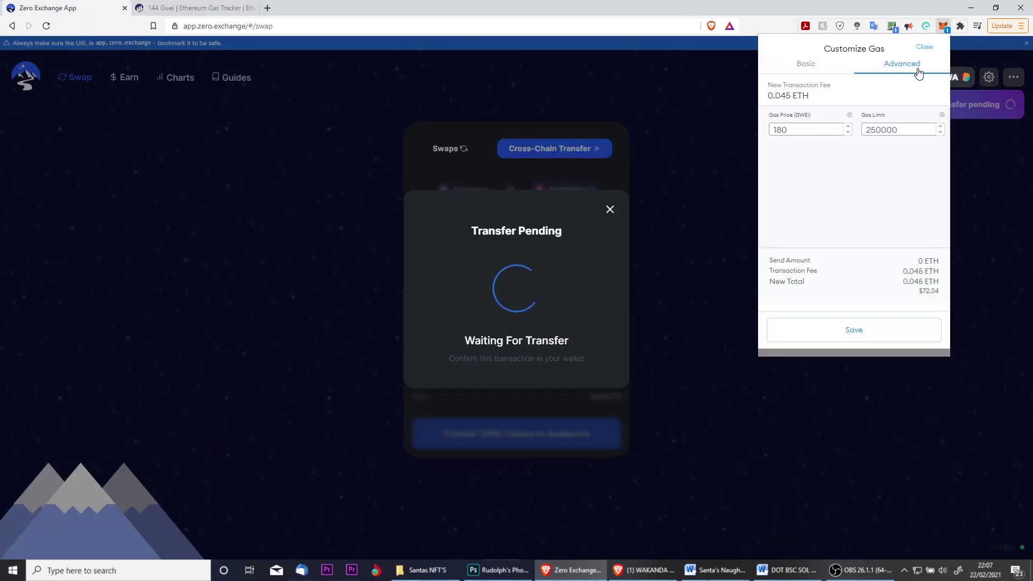
{"action": "left_click_drag", "start_coordinate": [814, 130], "coordinate": [713, 130]}
{"action": "type", "text": "226"}
{"action": "left_click_drag", "start_coordinate": [871, 129], "coordinate": [866, 129]}
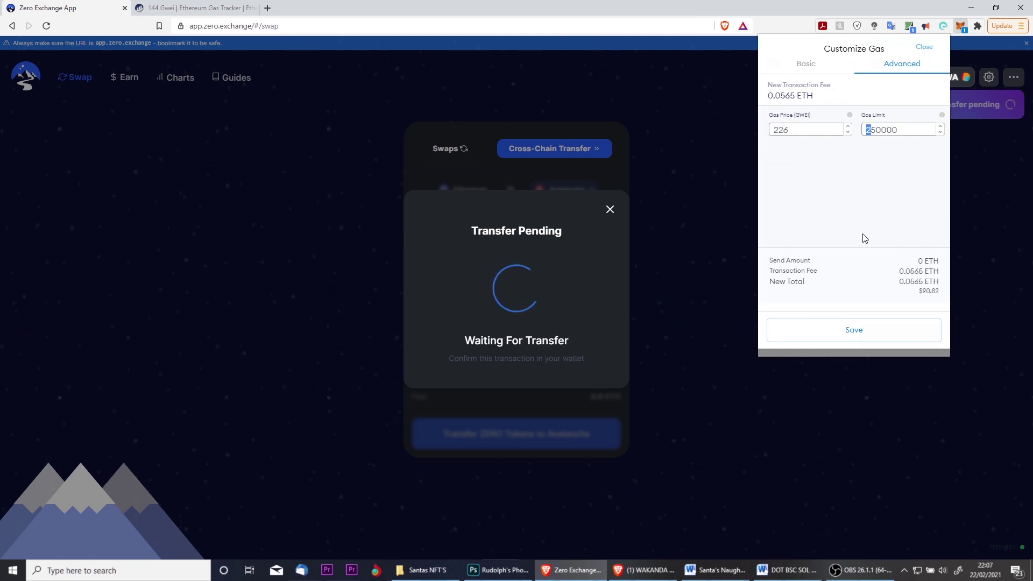
{"action": "type", "text": "3"}
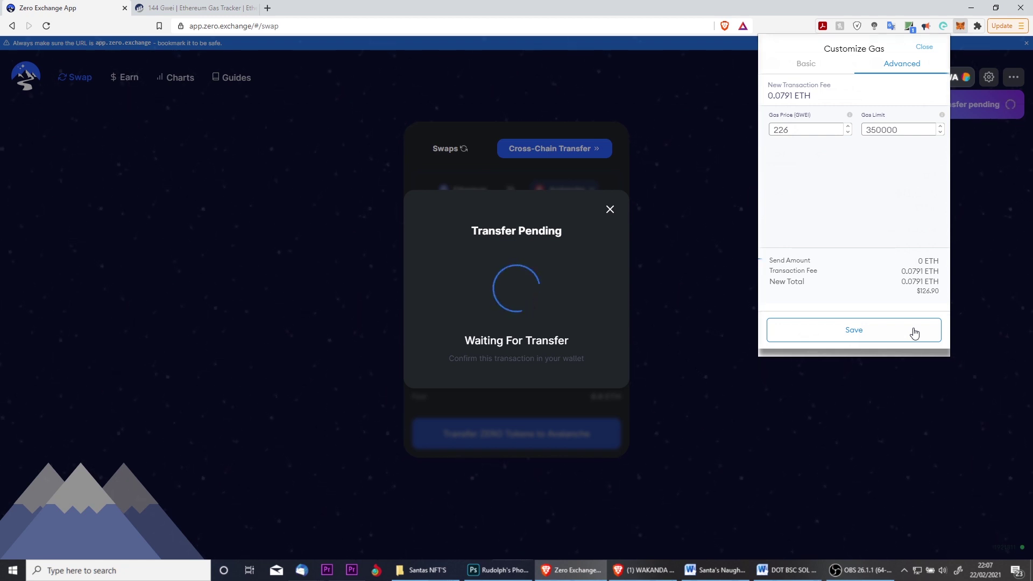
Save the 0.0791 ETH gas settings, confirm the transfer, and view it pending in Activity
{"action": "left_click", "coordinate": [914, 333]}
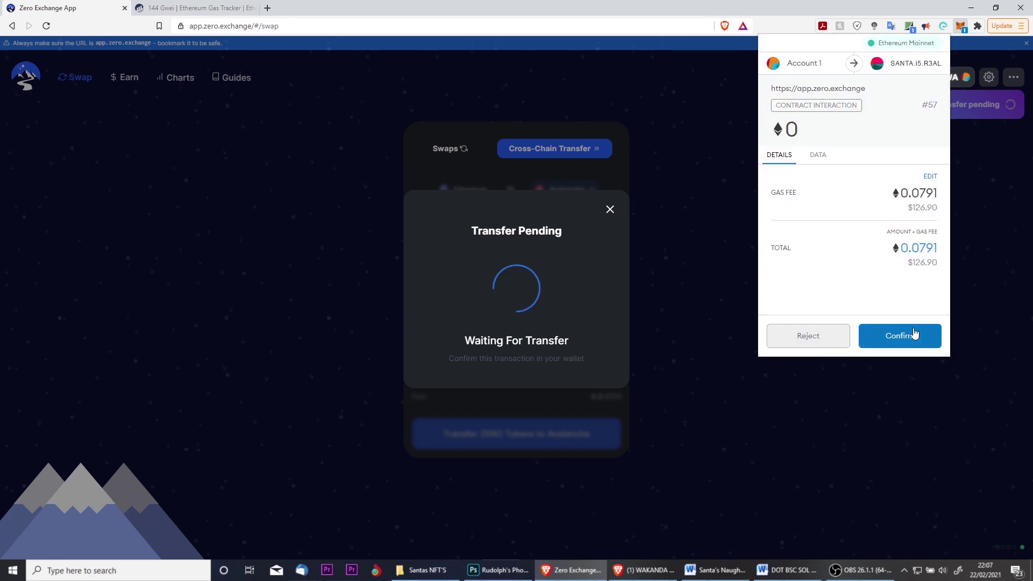
{"action": "left_click", "coordinate": [929, 338]}
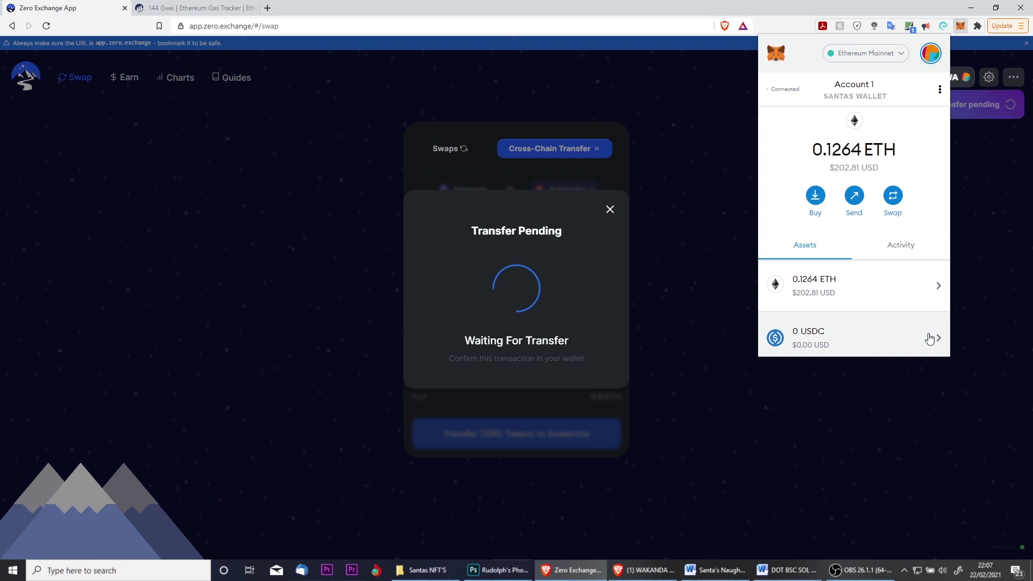
{"action": "left_click", "coordinate": [900, 244]}
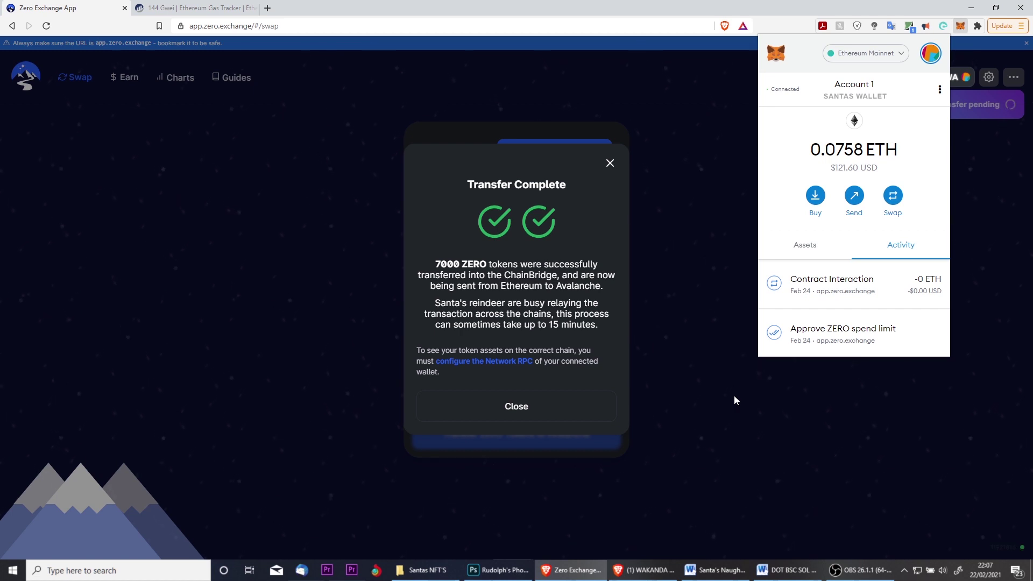
Close the Transfer Complete notice for the 7000 ZERO Ethereum-to-Avalanche transfer
{"action": "left_click", "coordinate": [545, 403]}
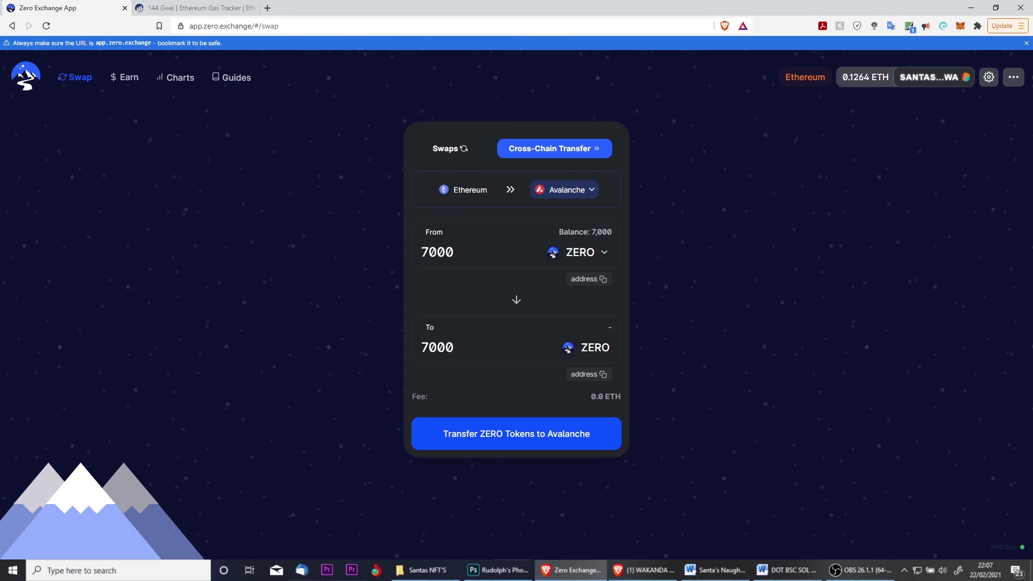
Switch the MetaMask wallet network to Avalanche Mainnet C-Chain
{"action": "left_click", "coordinate": [960, 26]}
{"action": "left_click", "coordinate": [867, 52]}
{"action": "left_click", "coordinate": [877, 226]}
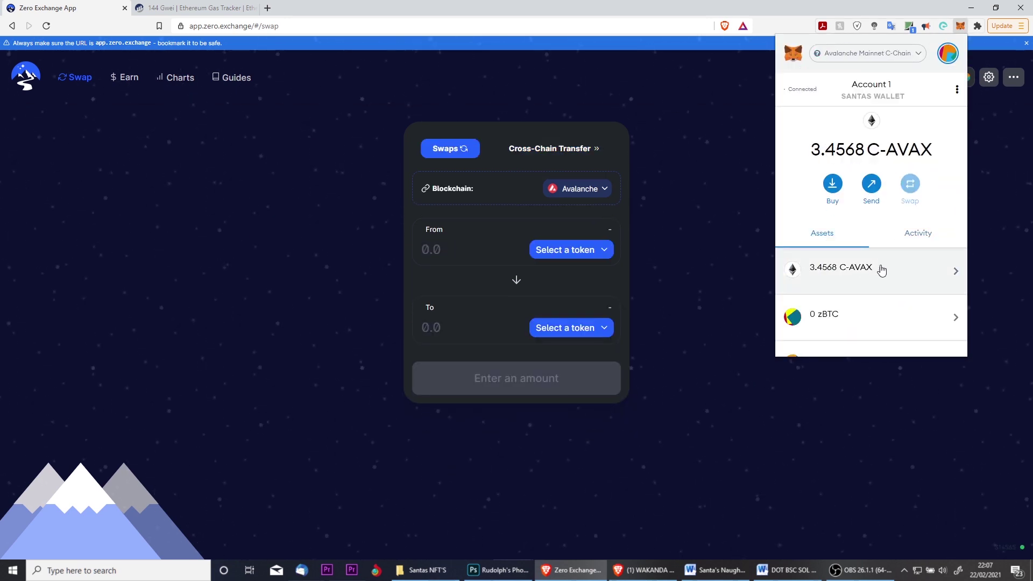
{"action": "scroll", "coordinate": [881, 270], "scroll_direction": "down", "scroll_amount": 3}
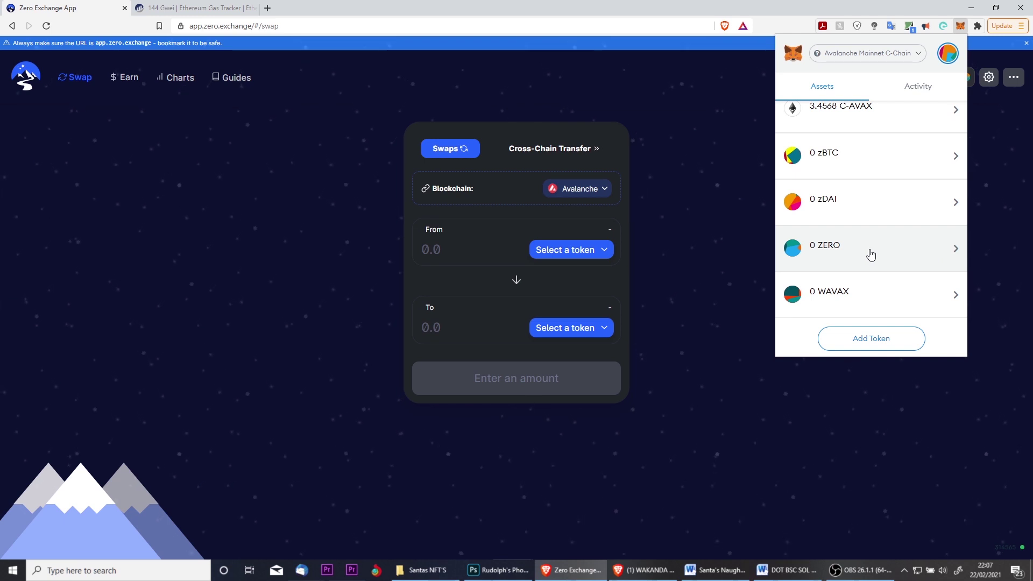
{"action": "scroll", "coordinate": [872, 254], "scroll_direction": "up", "scroll_amount": 3}
Reset the MetaMask account from Settings > Advanced and confirm the reset
{"action": "left_click", "coordinate": [949, 58]}
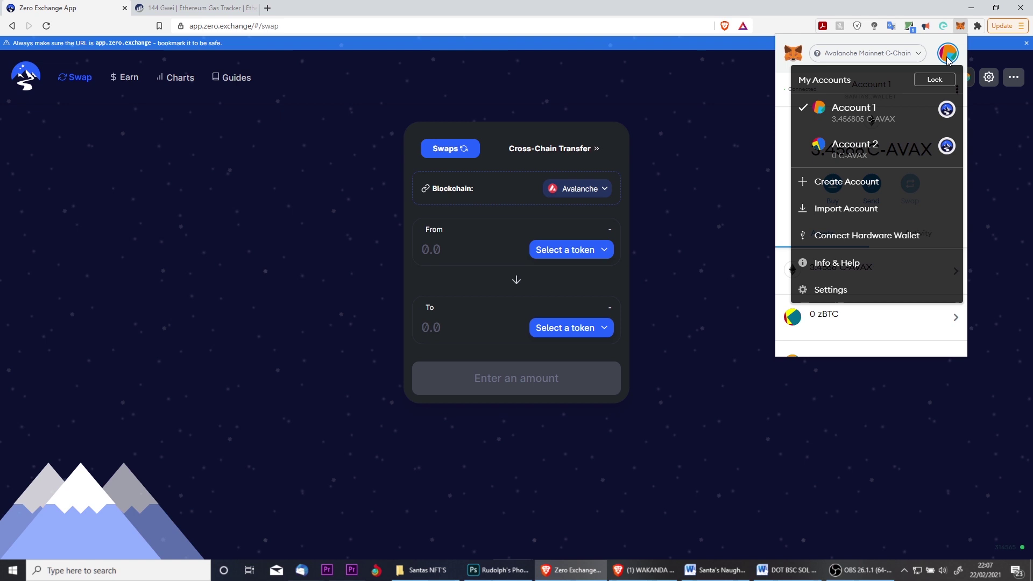
{"action": "left_click", "coordinate": [947, 58]}
{"action": "left_click", "coordinate": [948, 58]}
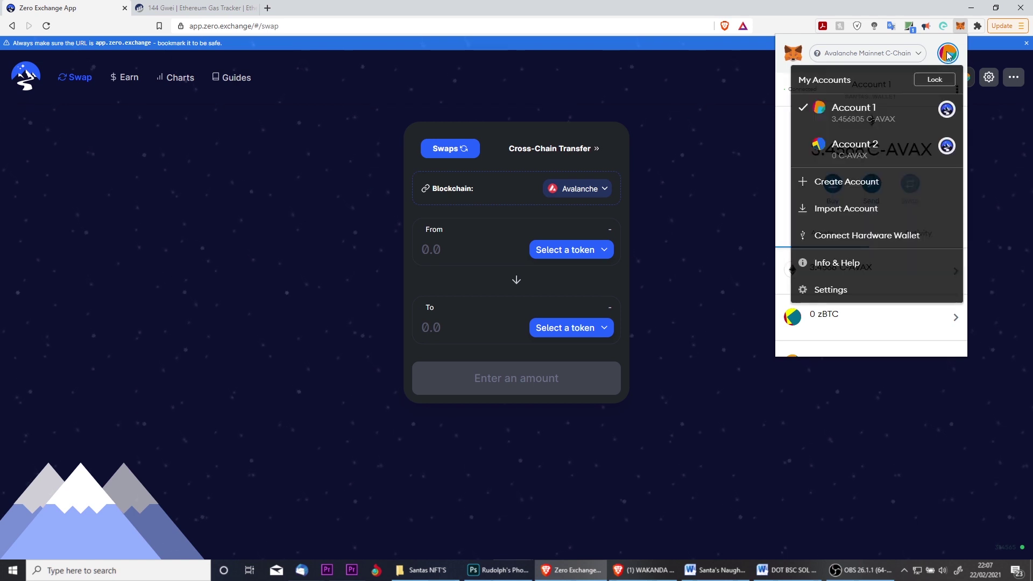
{"action": "left_click", "coordinate": [900, 286]}
{"action": "left_click", "coordinate": [888, 228]}
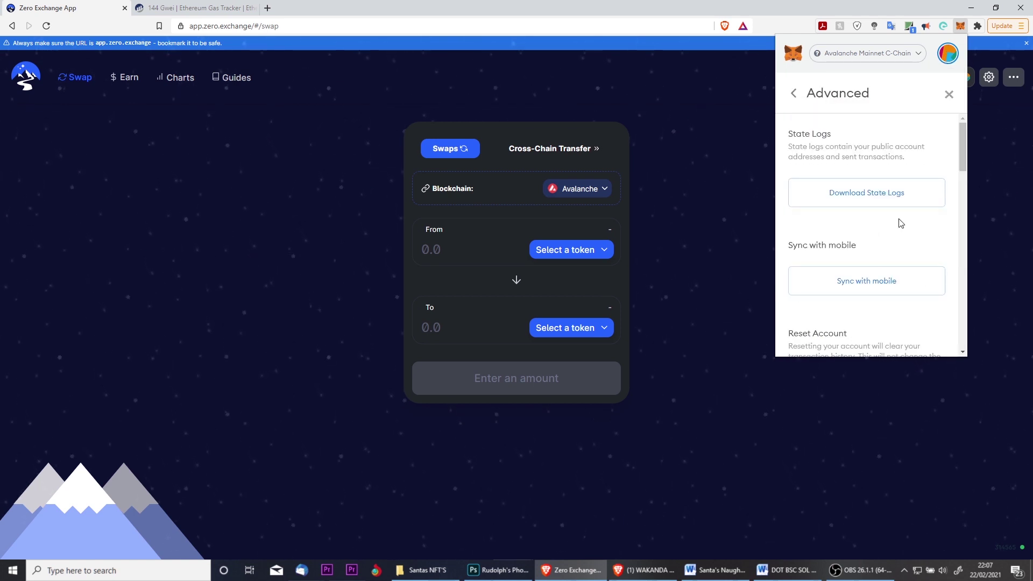
{"action": "scroll", "coordinate": [904, 258], "scroll_direction": "down", "scroll_amount": 3}
{"action": "left_click", "coordinate": [887, 251]}
{"action": "left_click", "coordinate": [911, 222]}
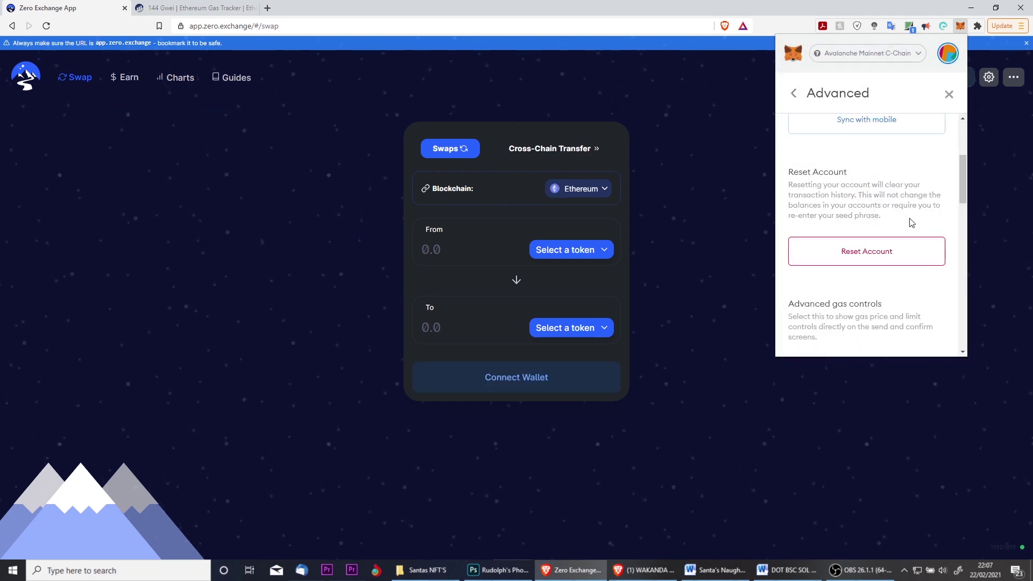
Check the ZERO token row for the 7000 ZERO balance, then close the wallet popup
{"action": "left_click", "coordinate": [949, 94]}
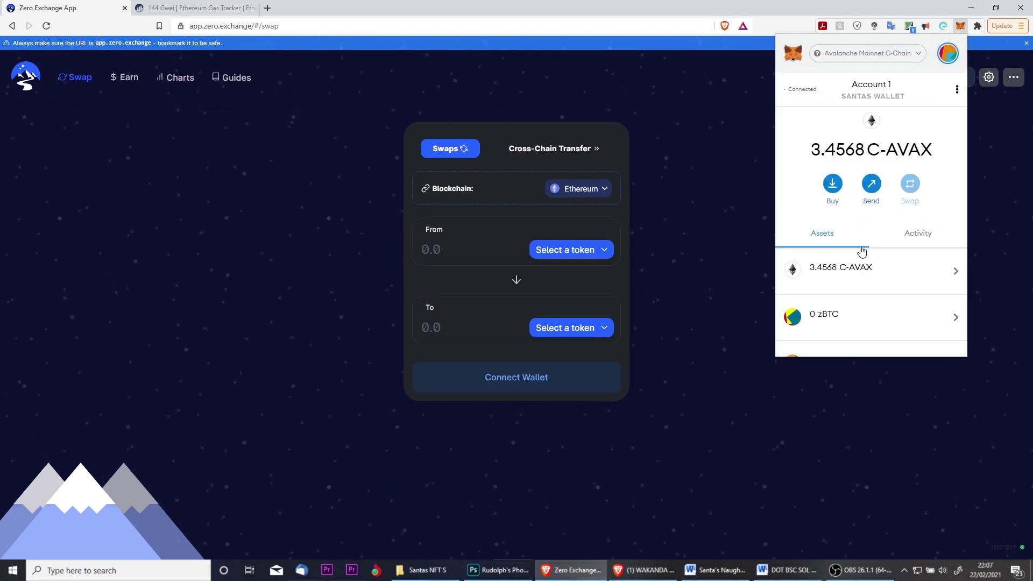
{"action": "scroll", "coordinate": [861, 251], "scroll_direction": "down", "scroll_amount": 3}
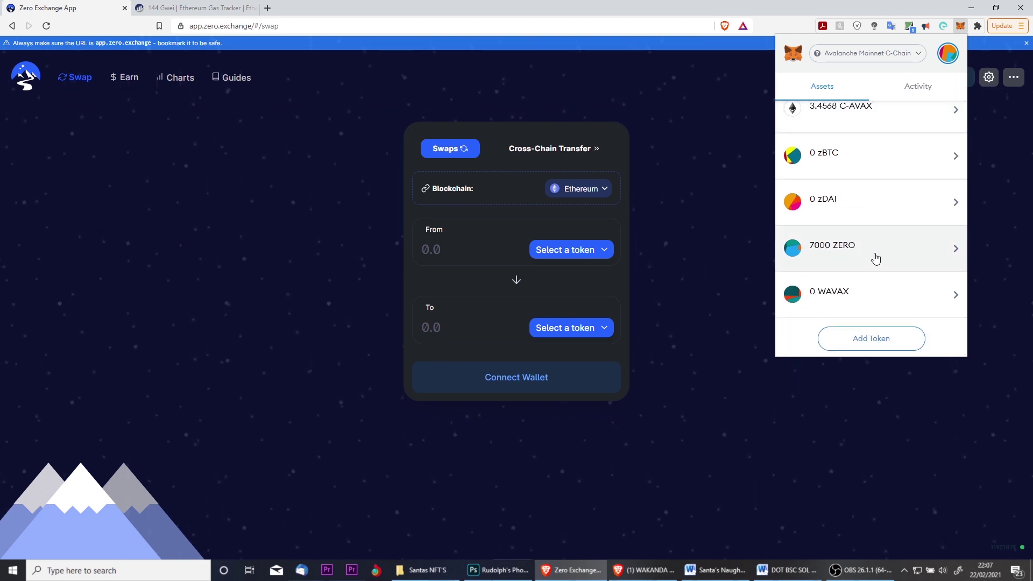
{"action": "left_click", "coordinate": [876, 258]}
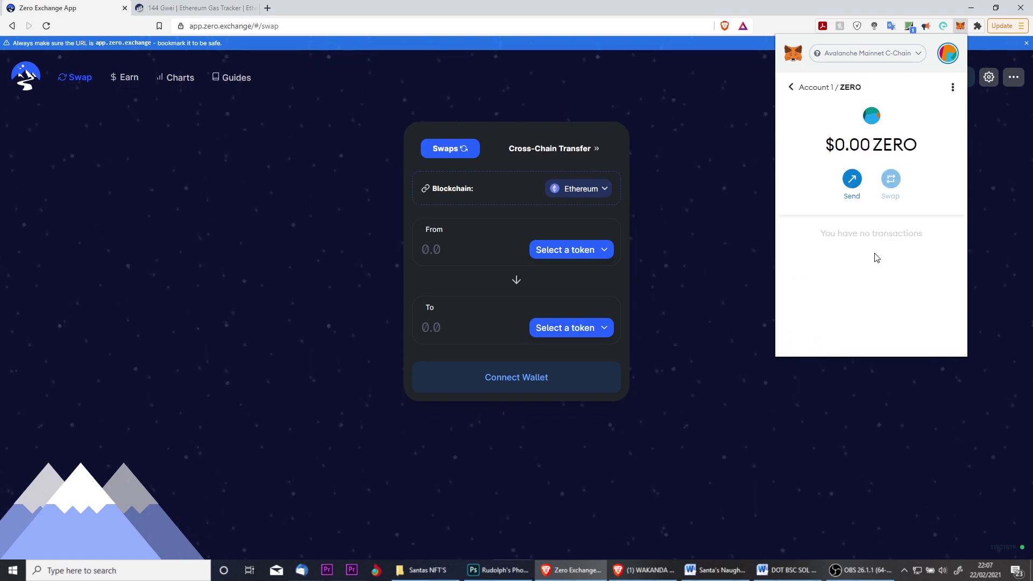
{"action": "left_click", "coordinate": [753, 230]}
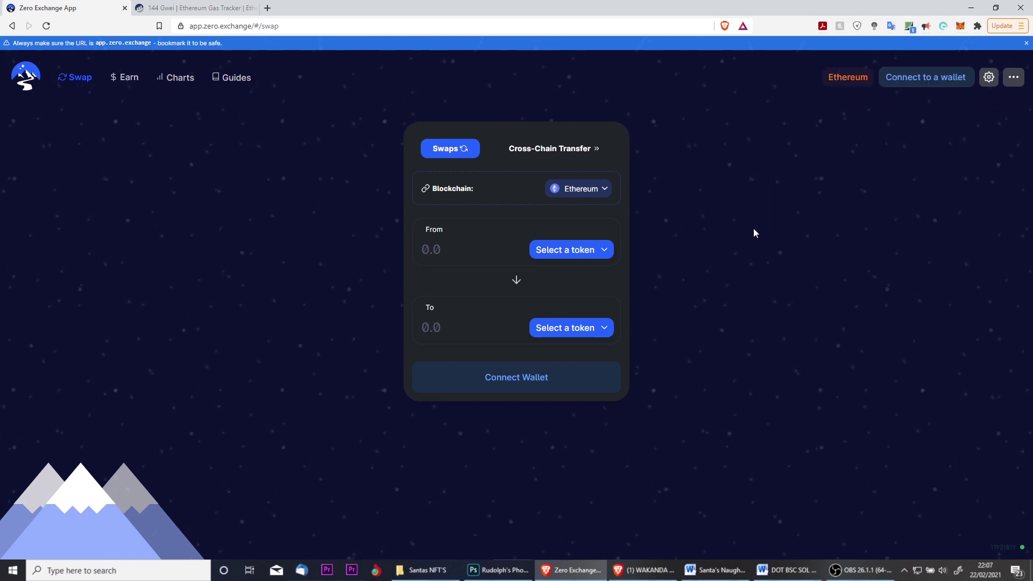
Connect MetaMask on Avalanche and choose ZERO as the token to sell
{"action": "left_click", "coordinate": [915, 79]}
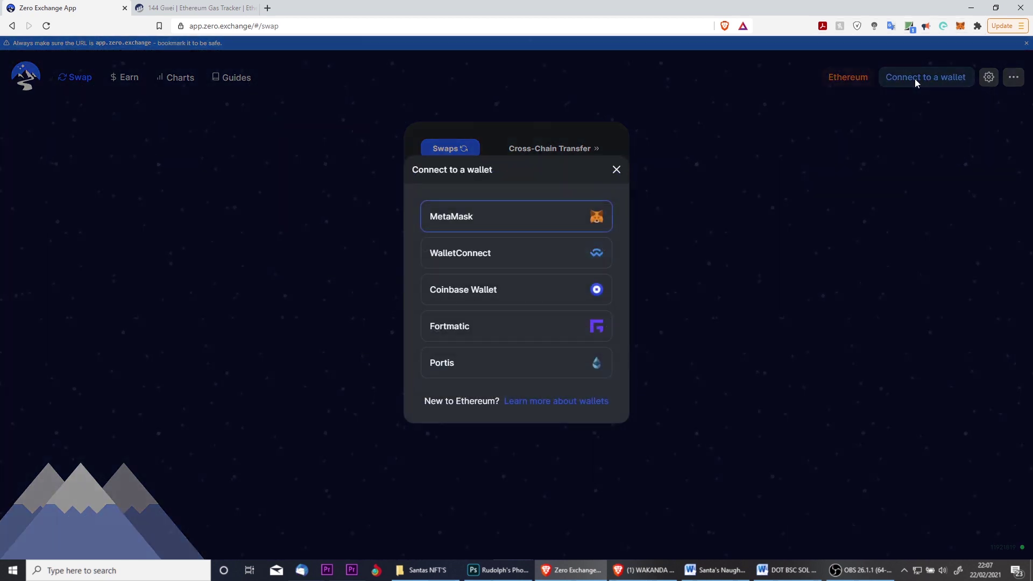
{"action": "left_click", "coordinate": [561, 216]}
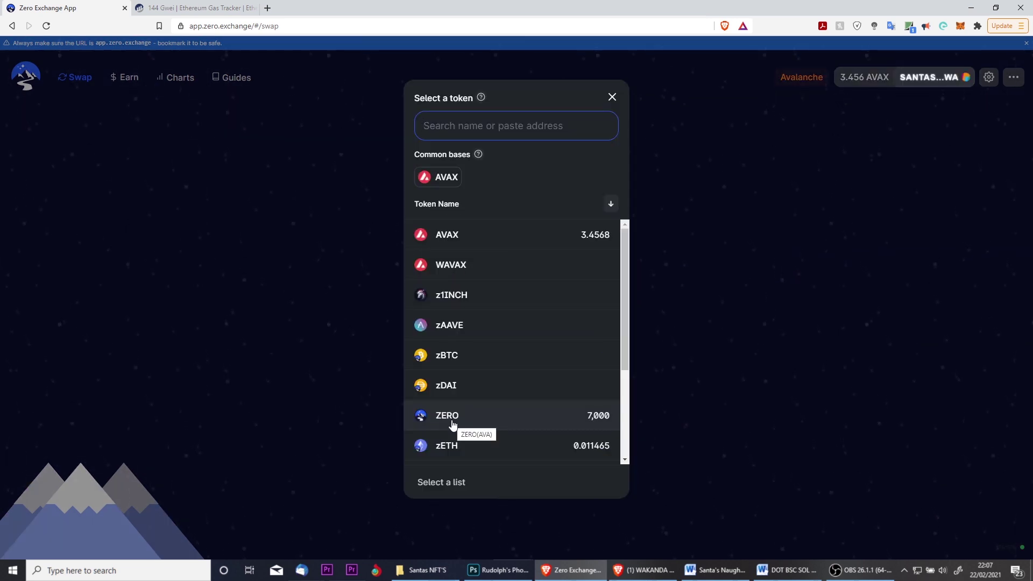
{"action": "left_click", "coordinate": [452, 424]}
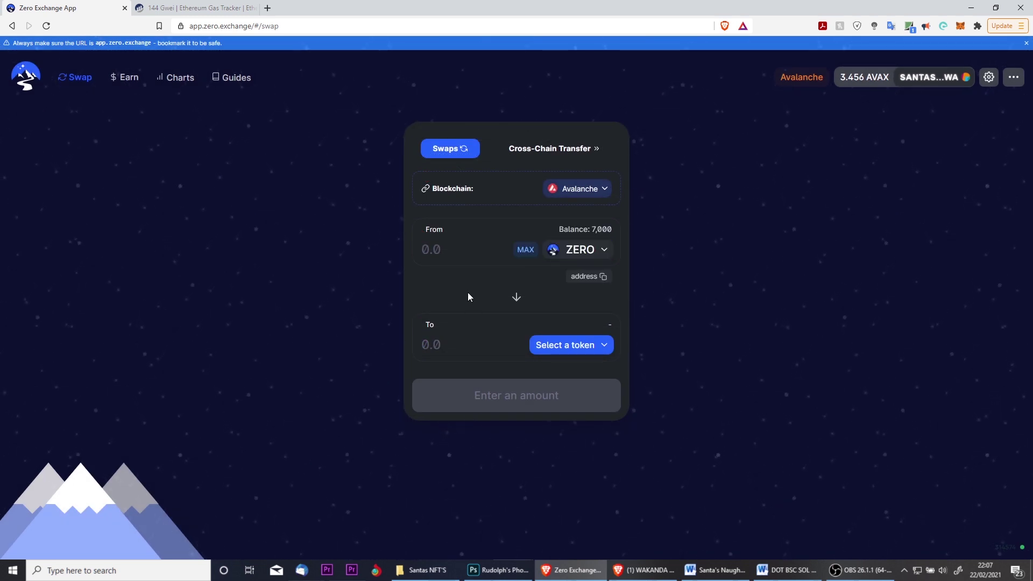
{"action": "left_click", "coordinate": [583, 346]}
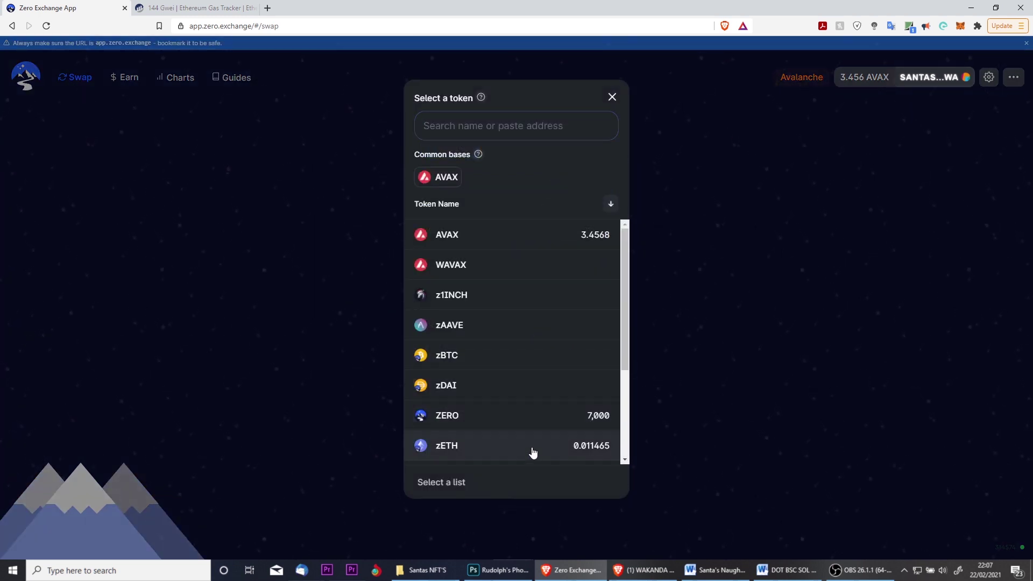
{"action": "key", "text": "Escape"}
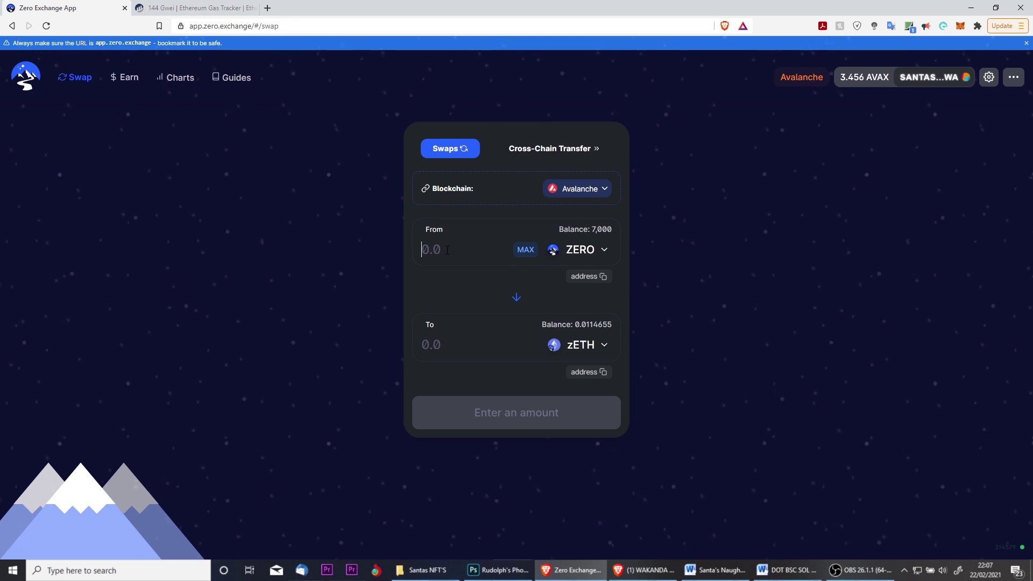
Fill in the full 0.0114655 zETH amount, selling 93.1852 ZERO via WAVAX
{"action": "left_click", "coordinate": [519, 299]}
{"action": "left_click", "coordinate": [527, 251]}
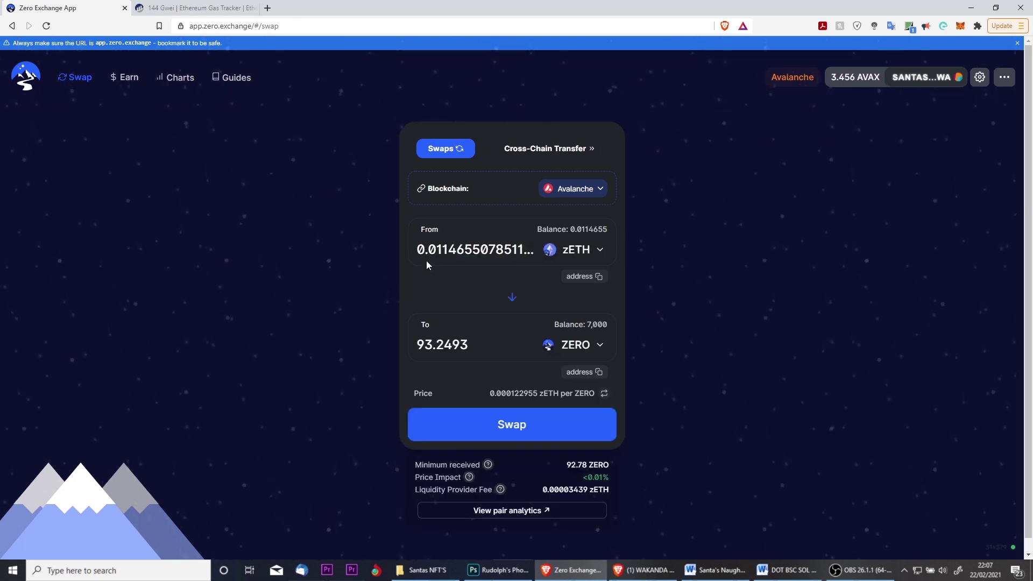
{"action": "left_click", "coordinate": [514, 300]}
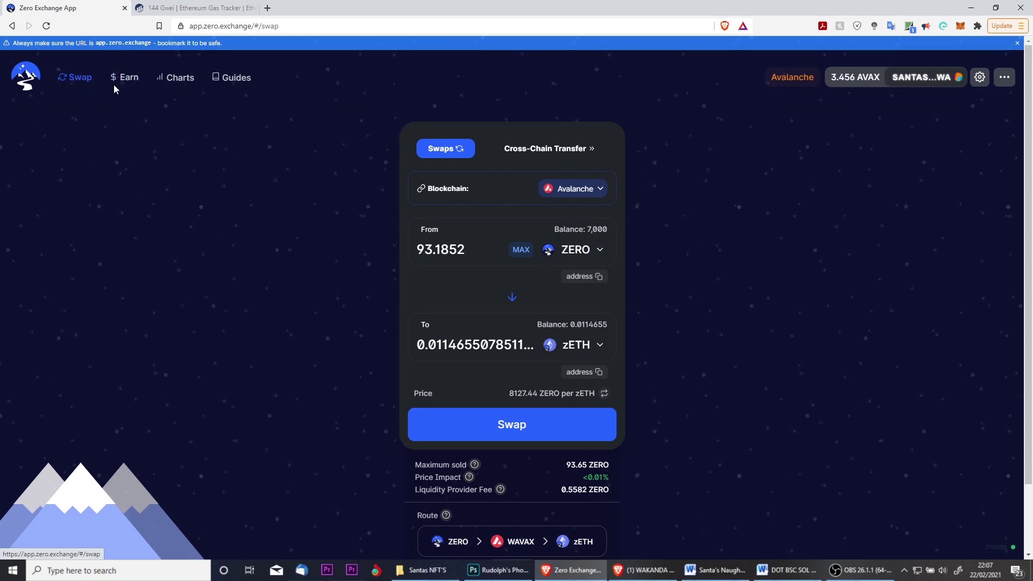
Begin returning to the Ethereum-to-Avalanche Cross-Chain Transfer form
{"action": "mouse_move", "coordinate": [861, 570]}
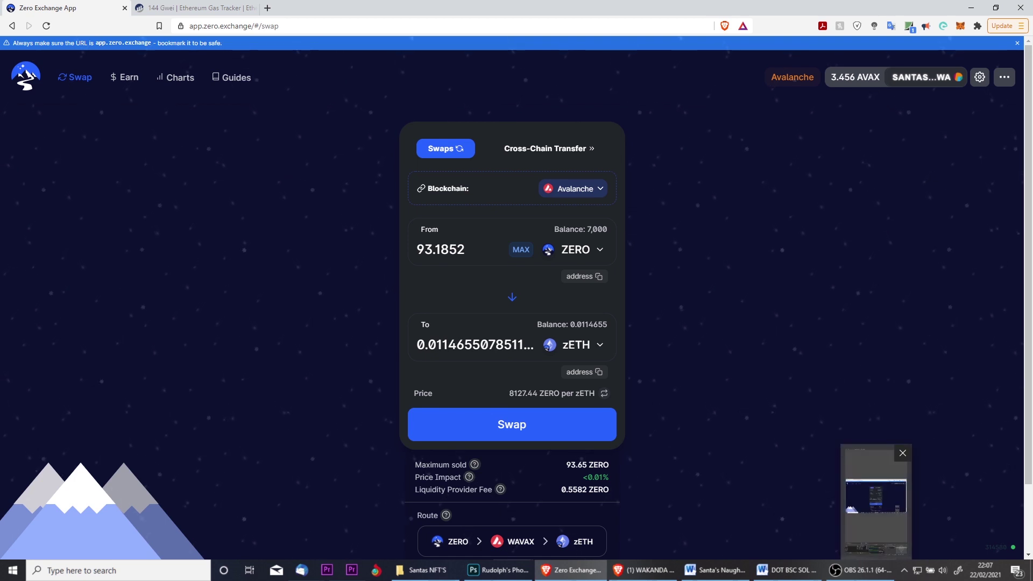